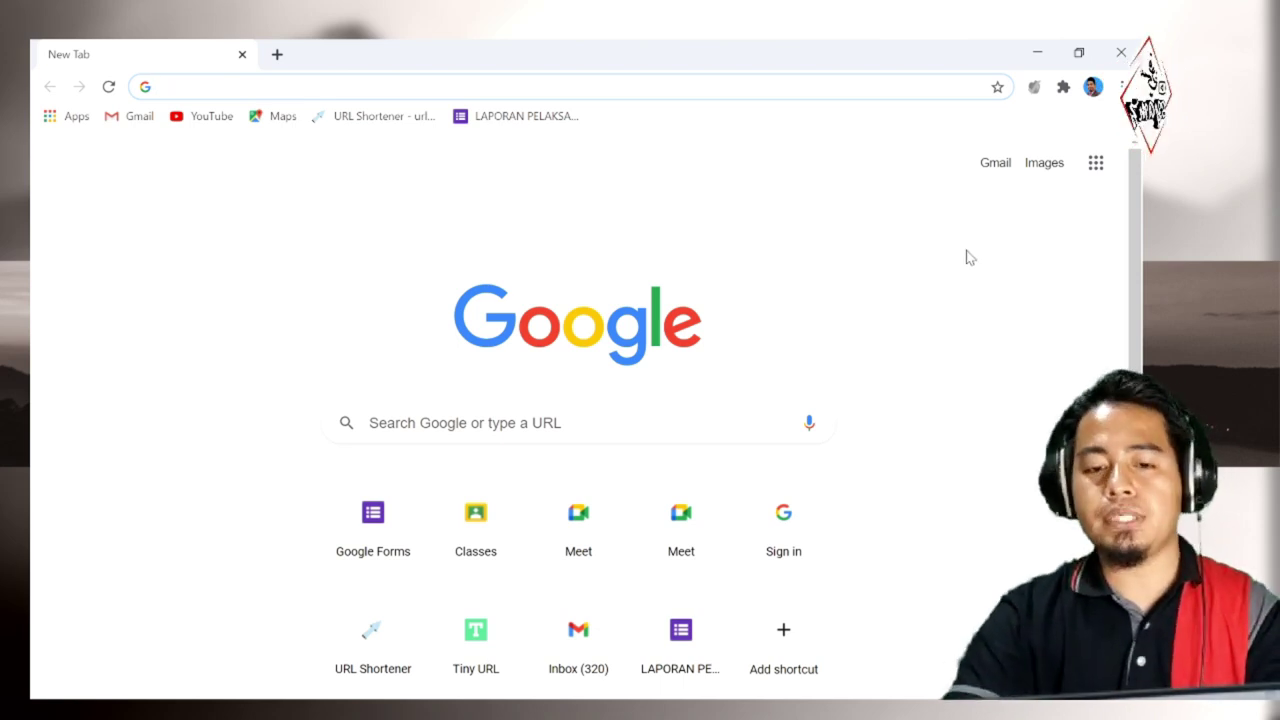
Go to Google Drive from the apps grid and create a blank Google Form via New
left_click(1097, 166)
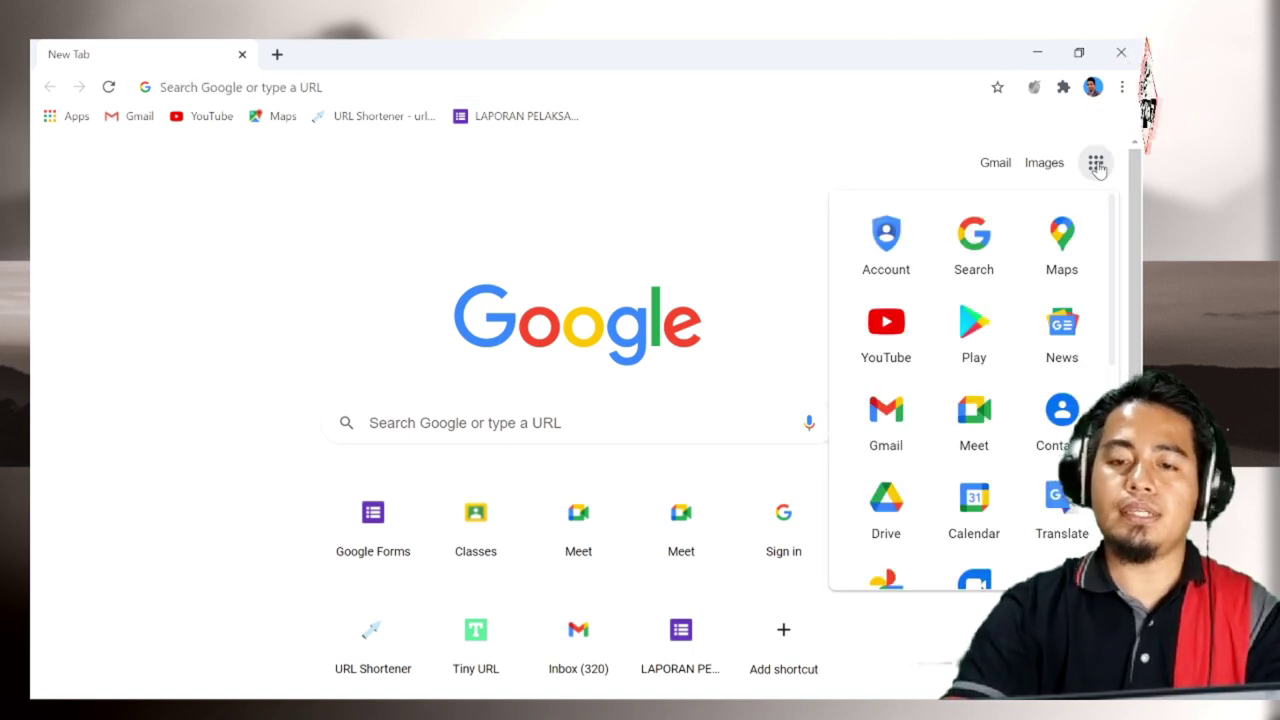
left_click(903, 505)
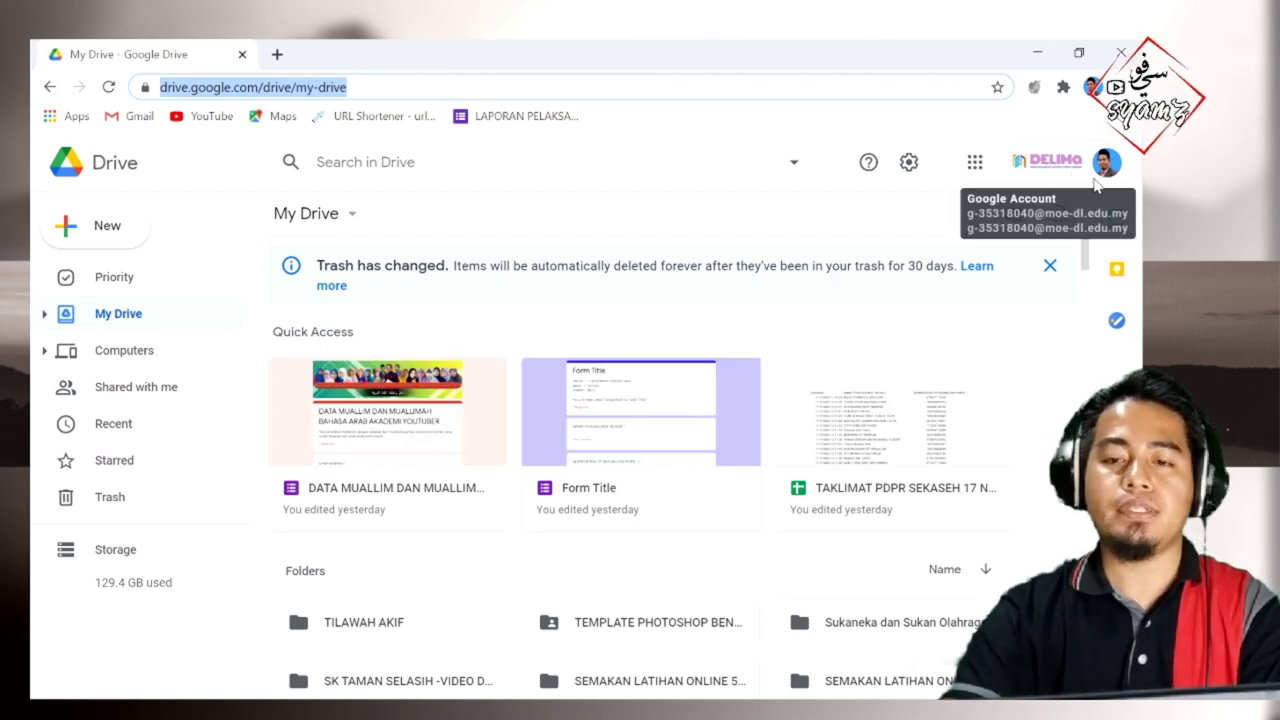
left_click(102, 229)
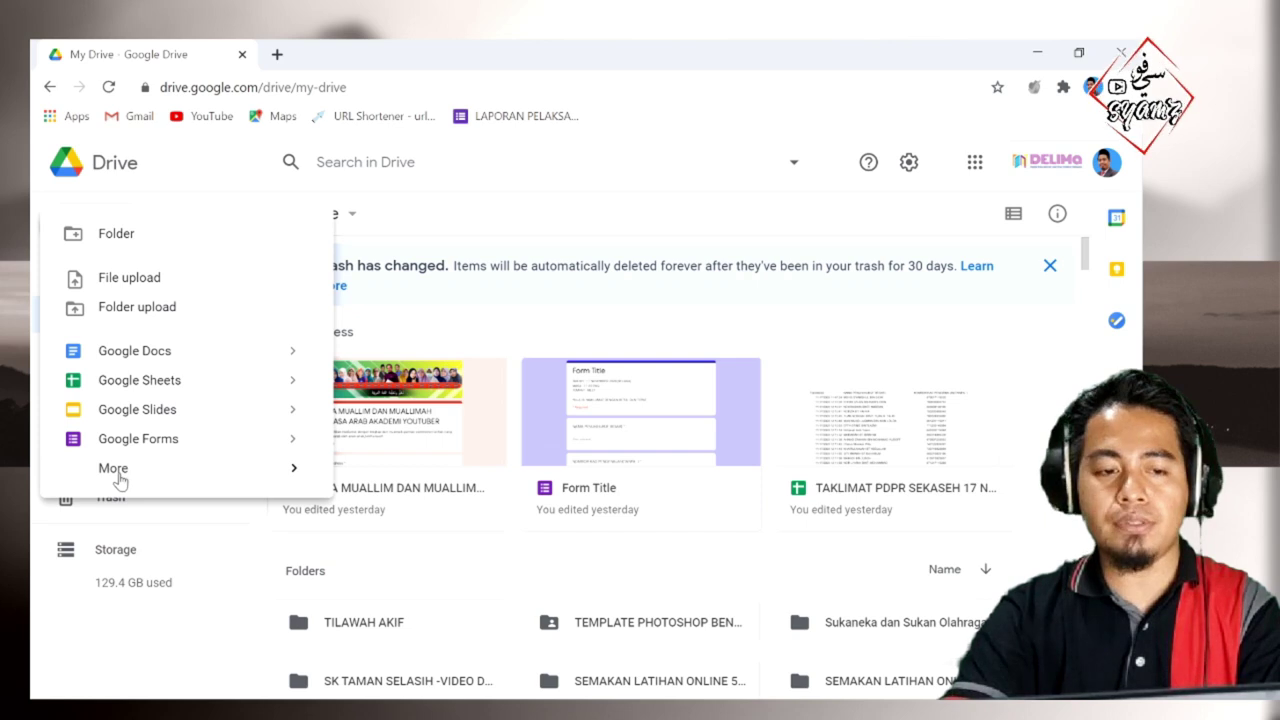
mouse_move(118, 478)
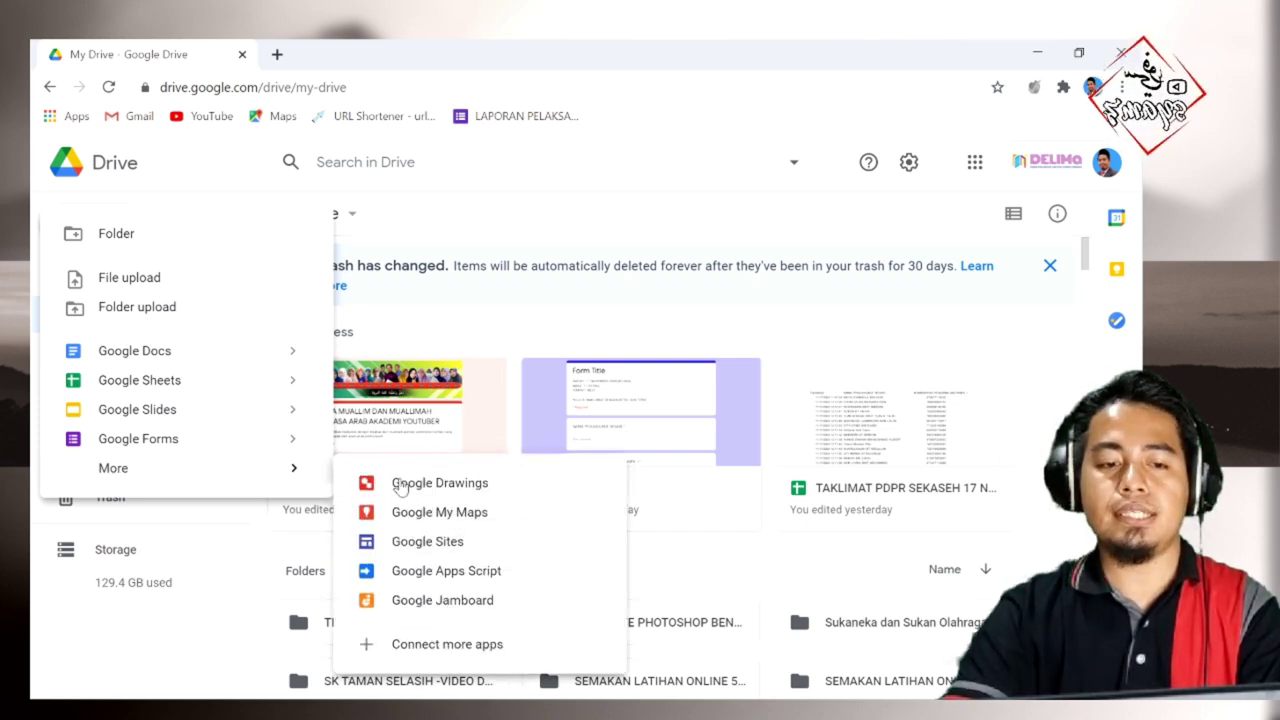
left_click(139, 441)
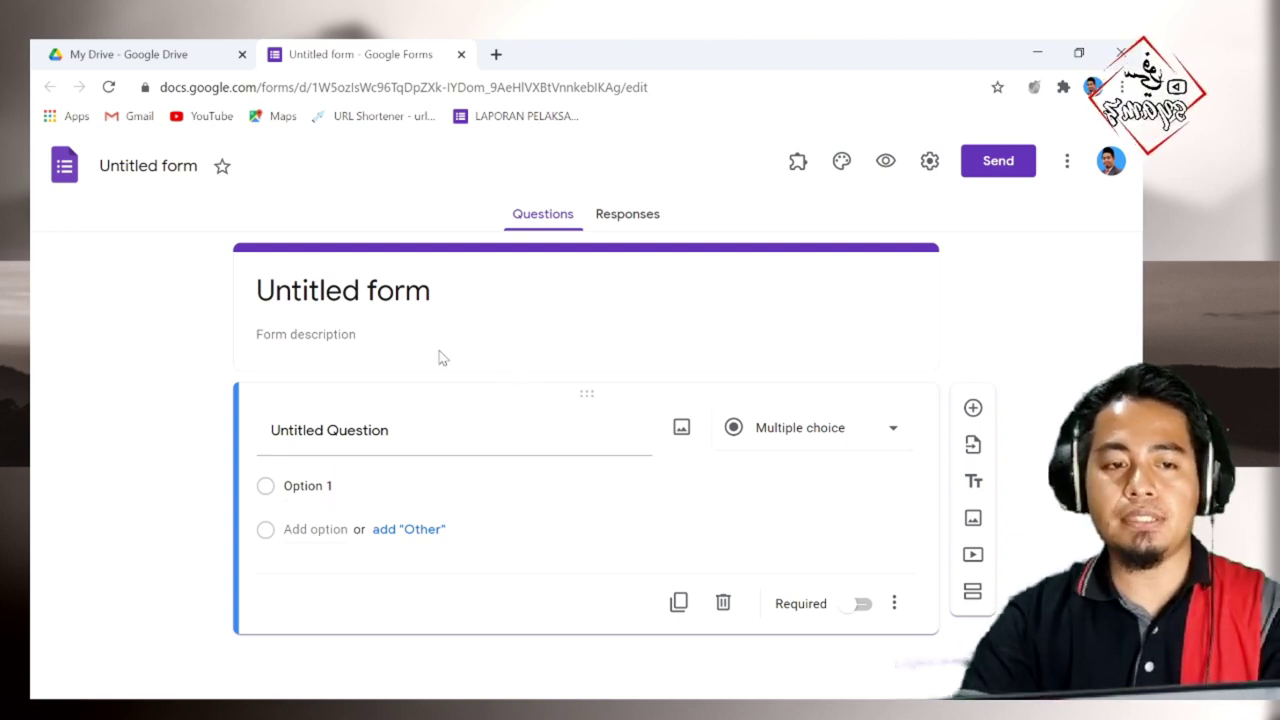
Rename 'Untitled form' to 'HASIL KERJA MURID 1 LESTARI'
left_click(150, 165)
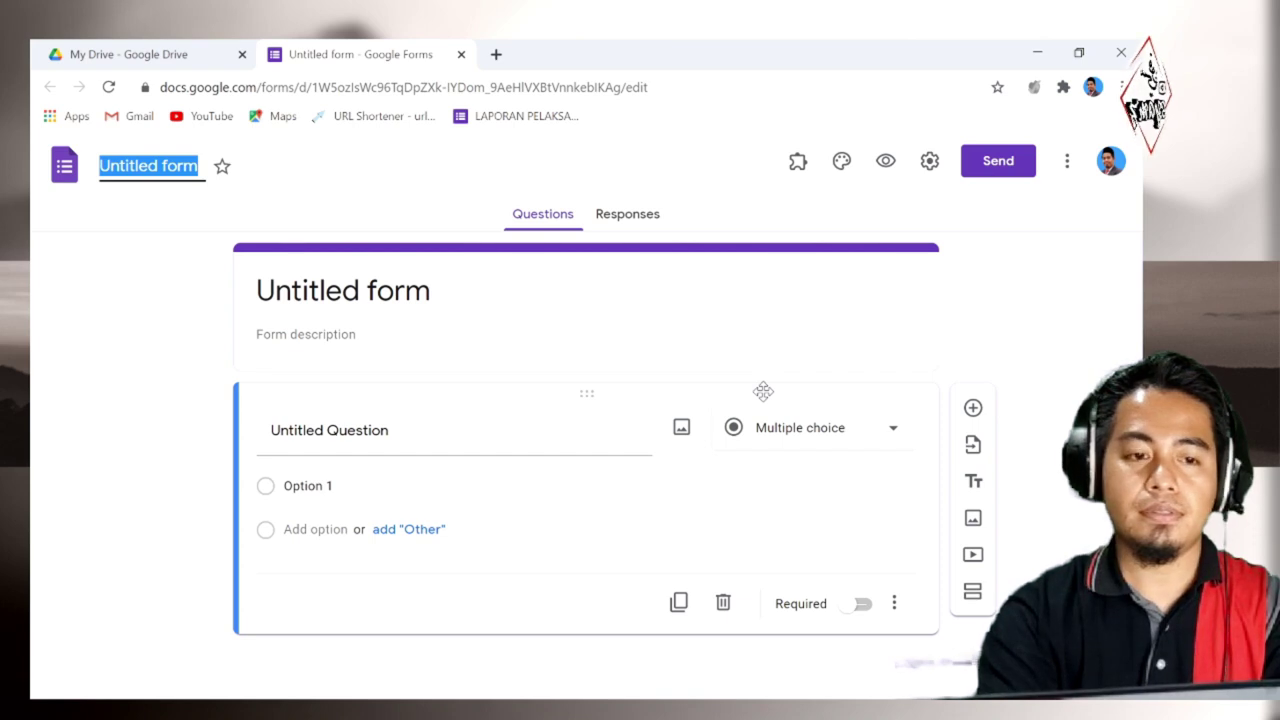
type("HASIL KE")
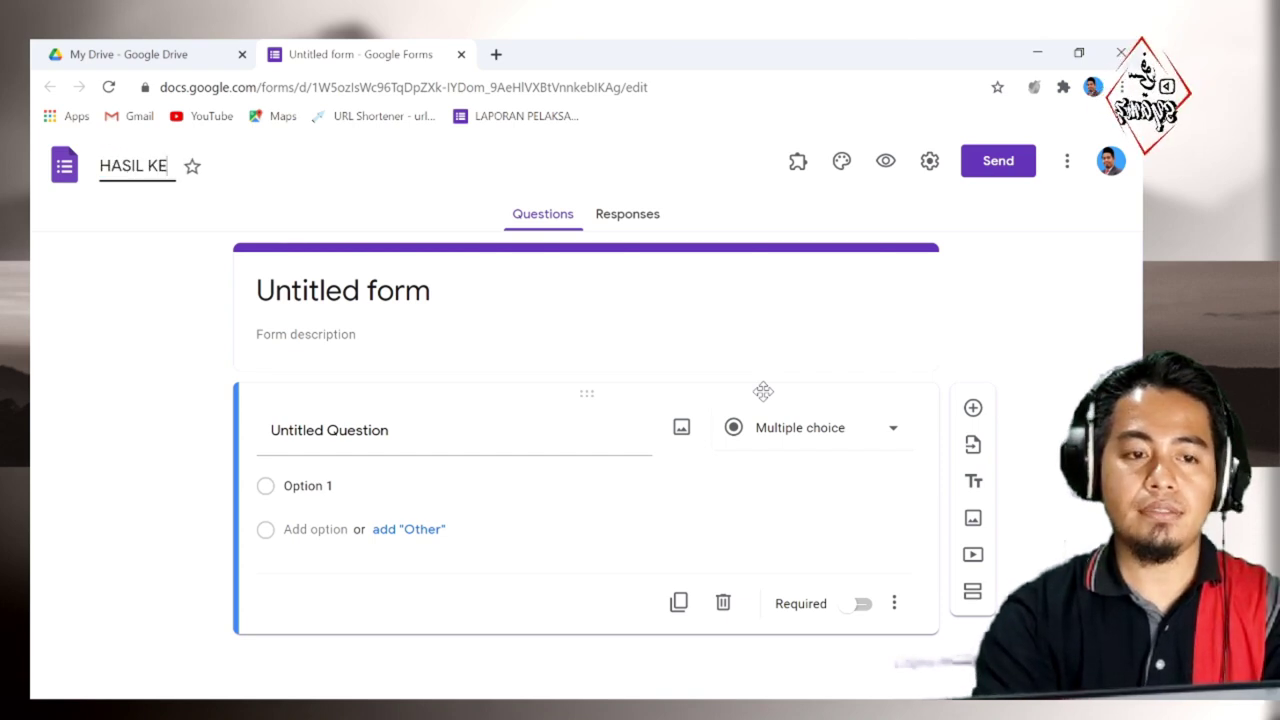
type("RJA MURID")
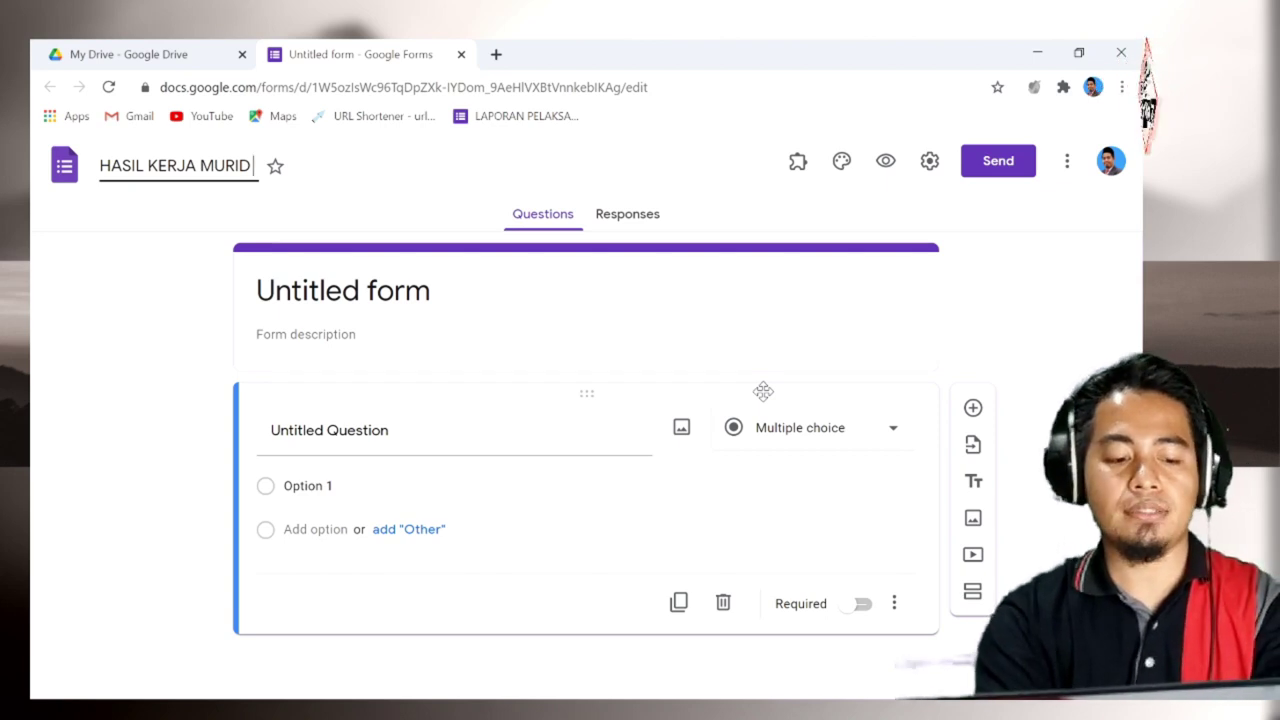
type(" 1 LESTARI")
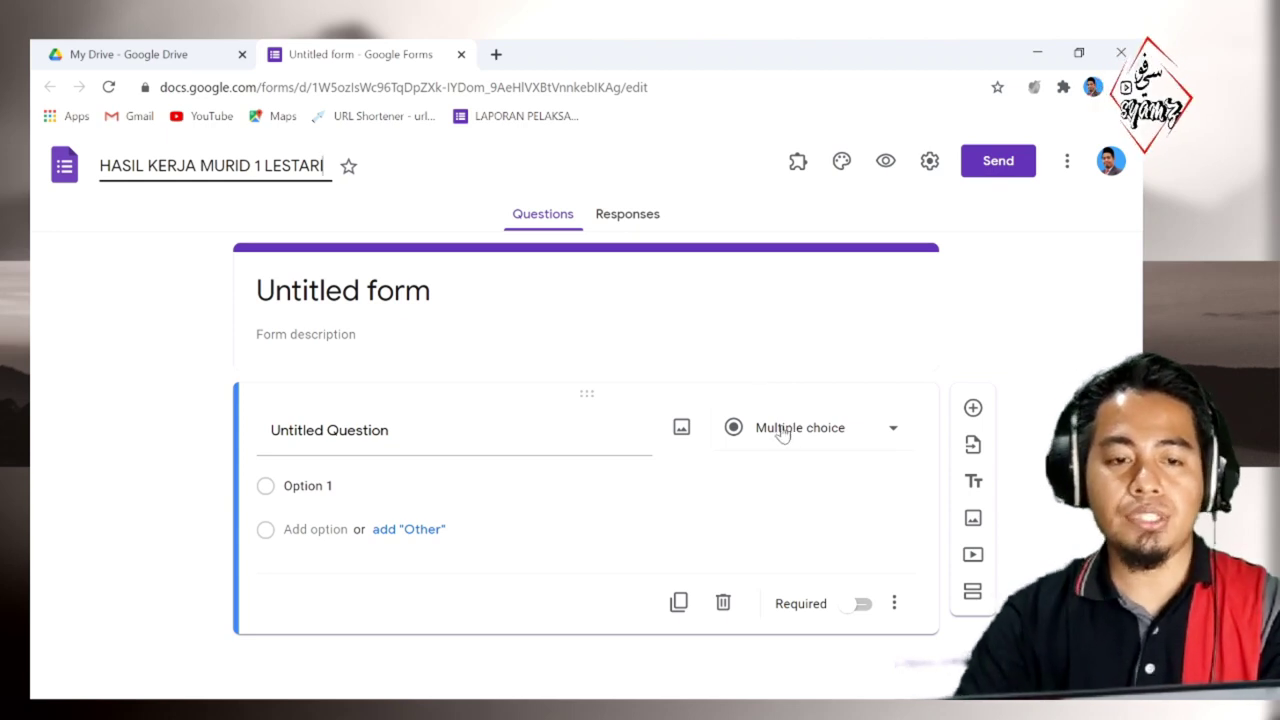
left_click(480, 370)
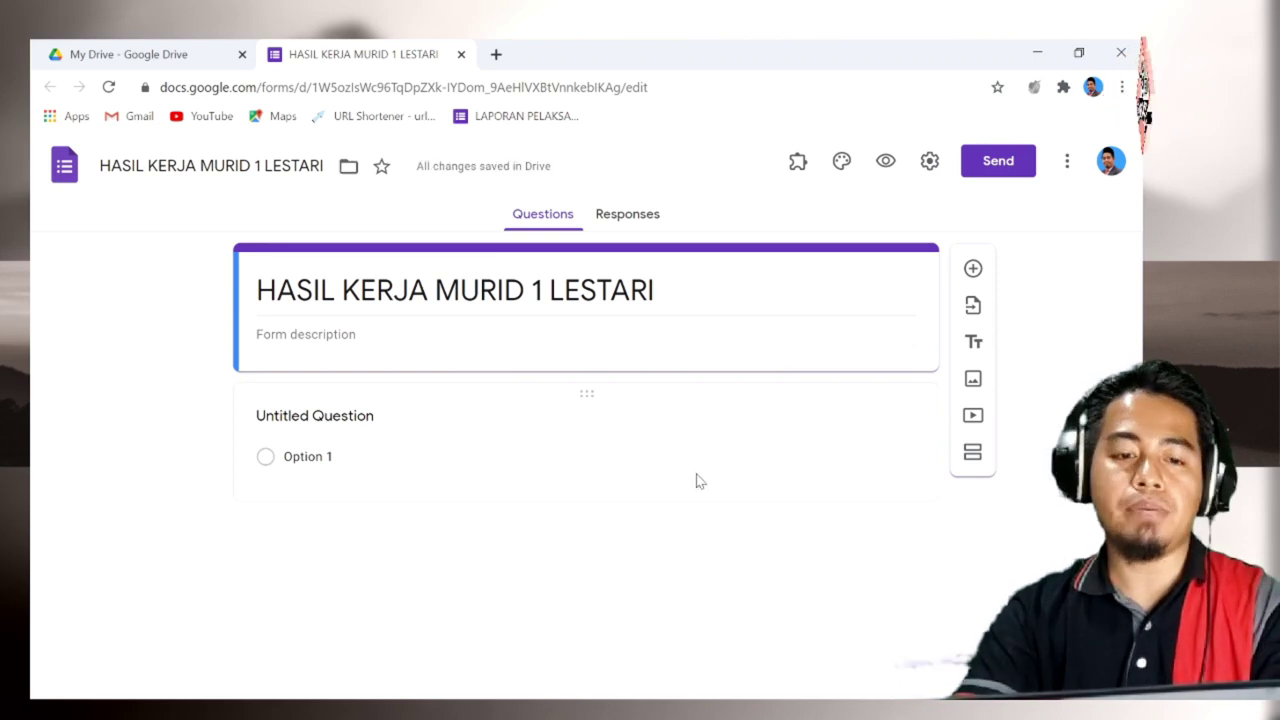
Title the first question 'NAMA MURID' and add a second question titled 'HASIL KERJA'
left_click(369, 415)
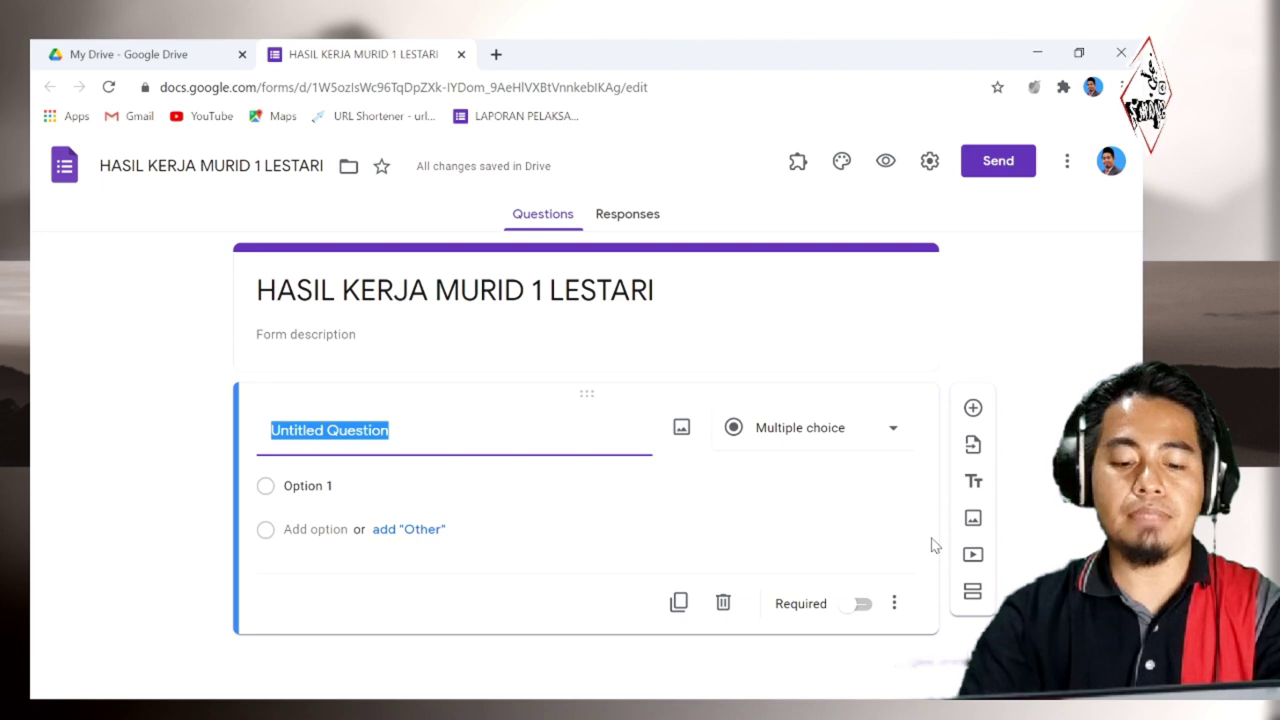
type("NAMA ")
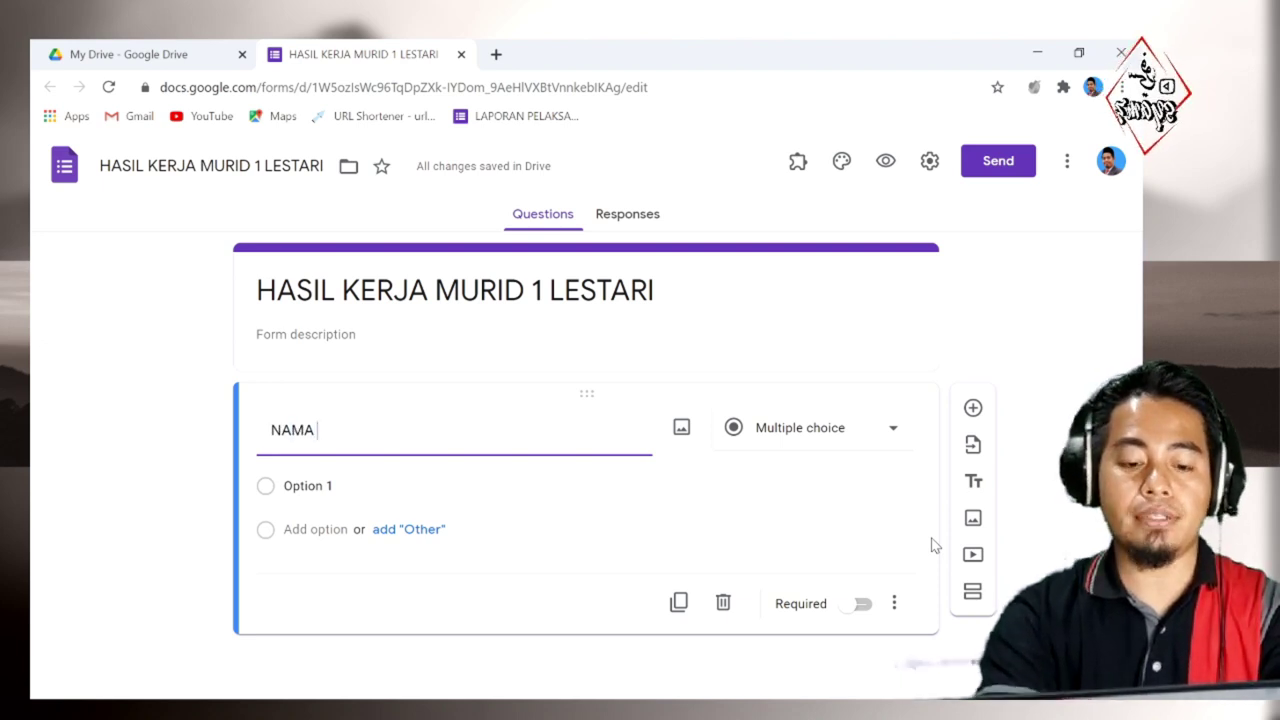
type("MURID")
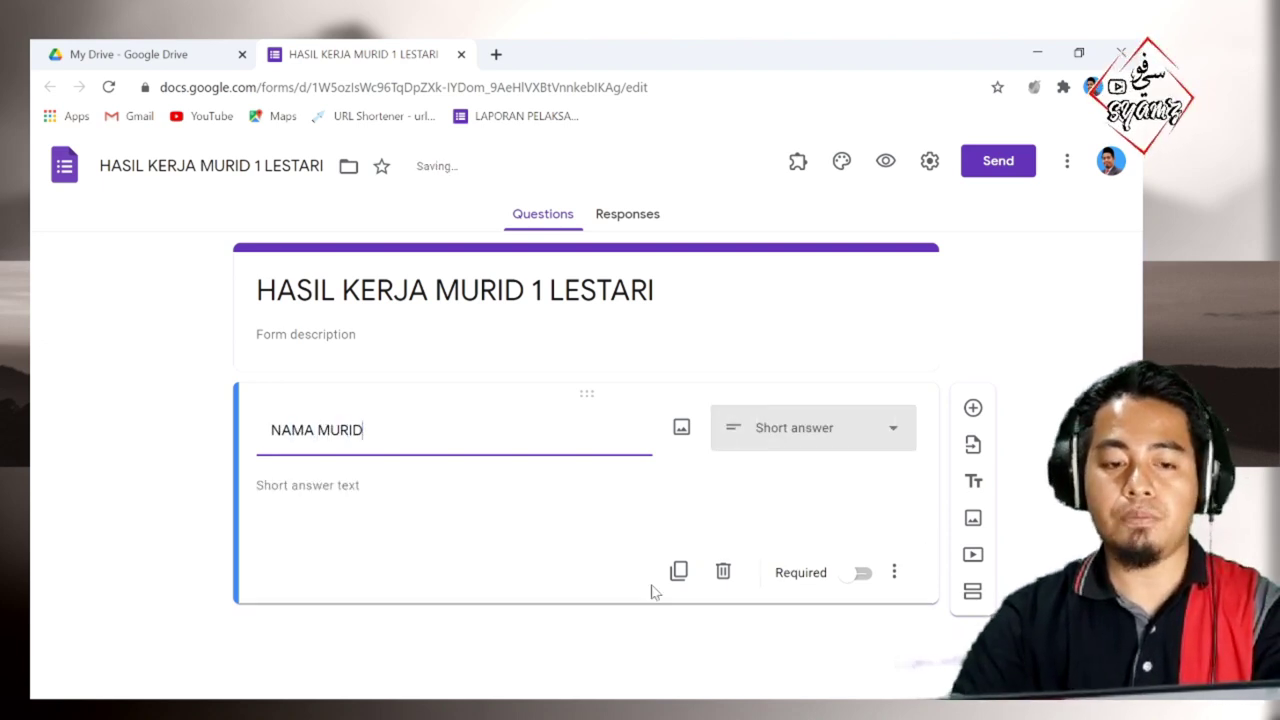
left_click(972, 407)
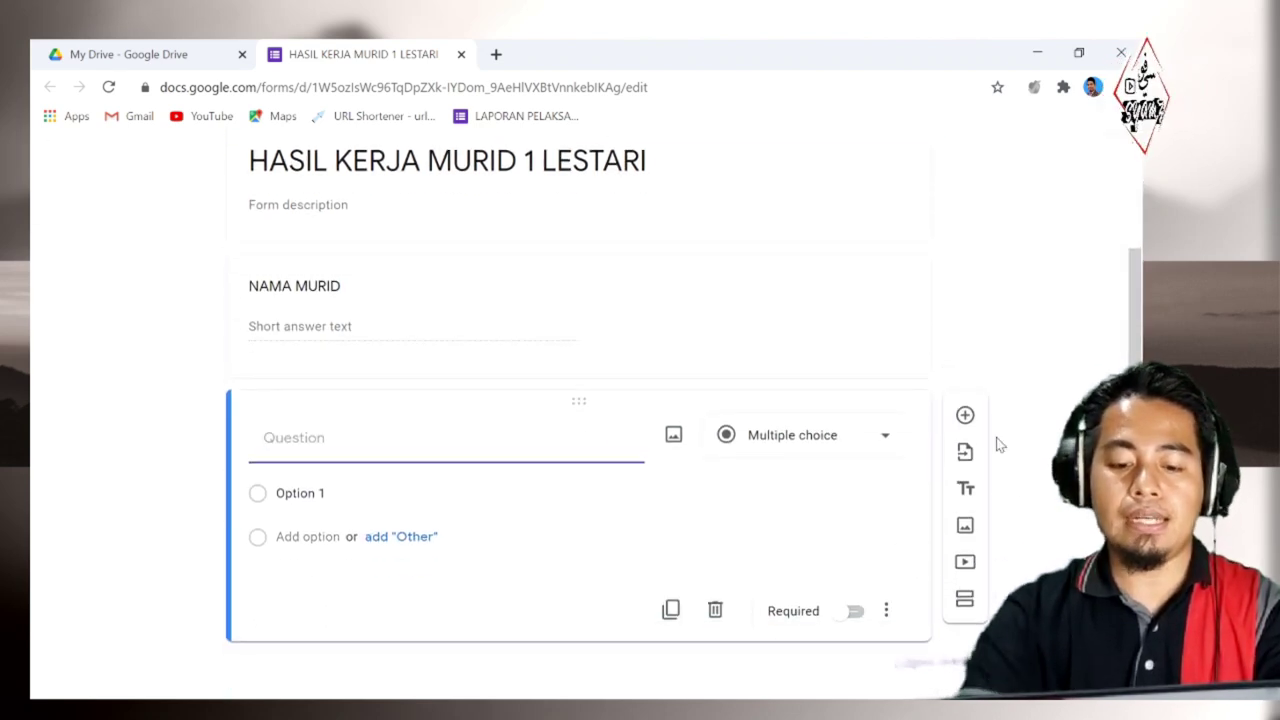
type("K")
key("BackSpace")
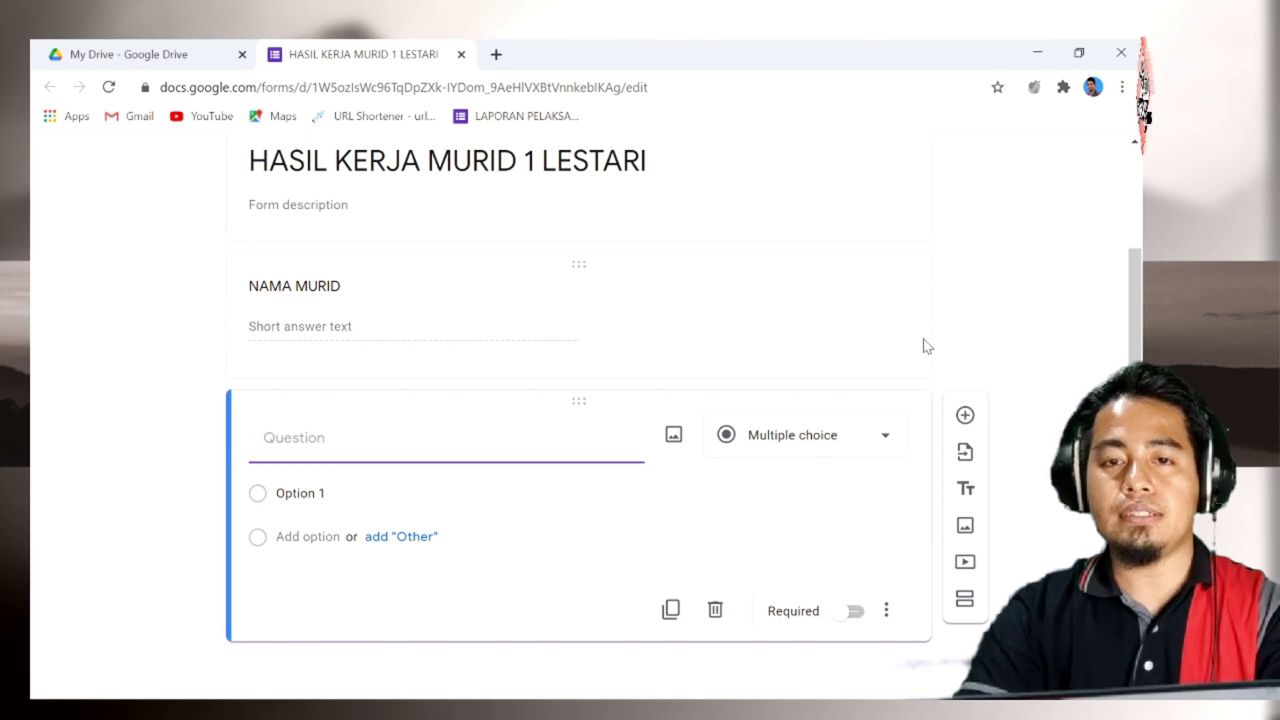
scroll(1139, 313, "up", 2)
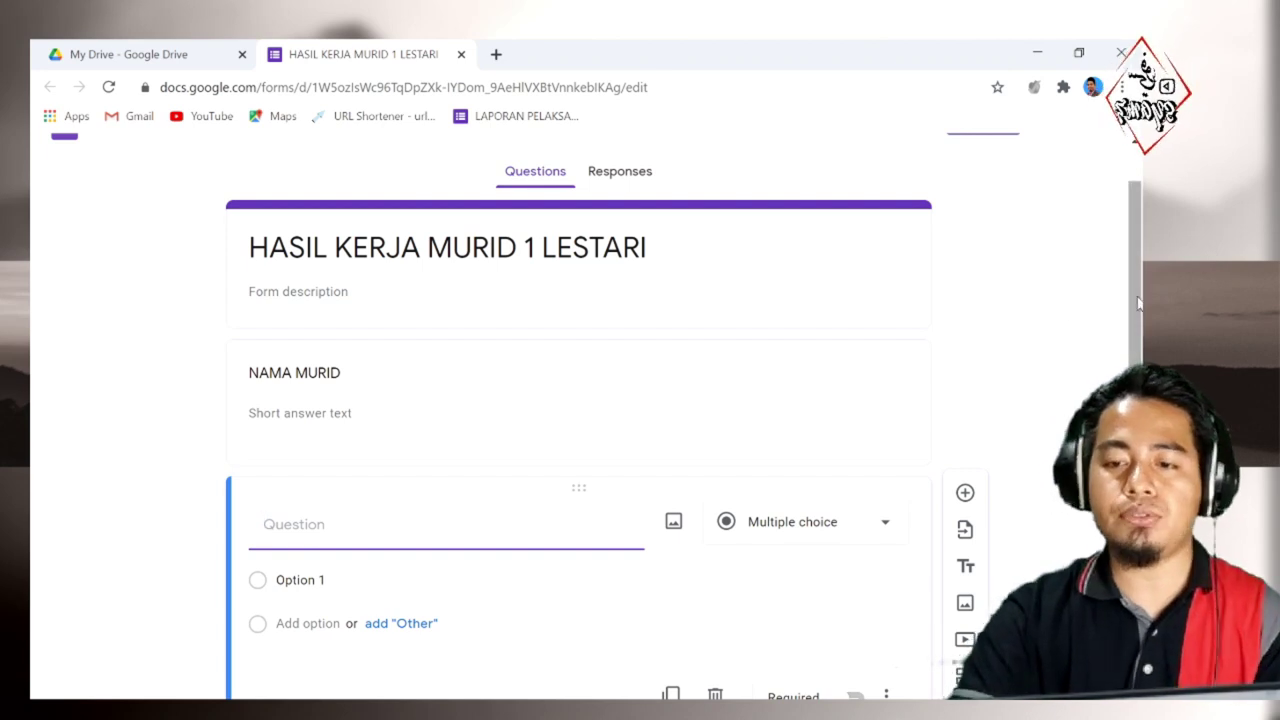
scroll(1139, 344, "down", 1)
scroll(1139, 343, "up", 1)
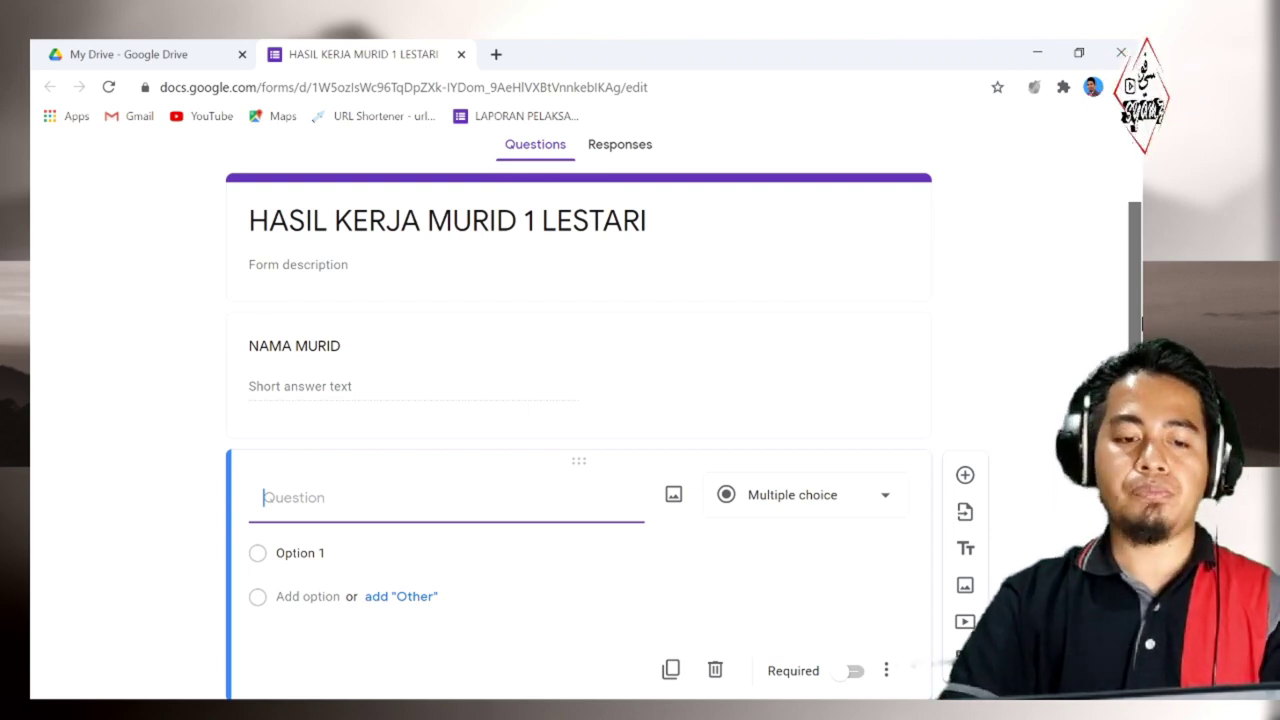
scroll(751, 406, "down", 1)
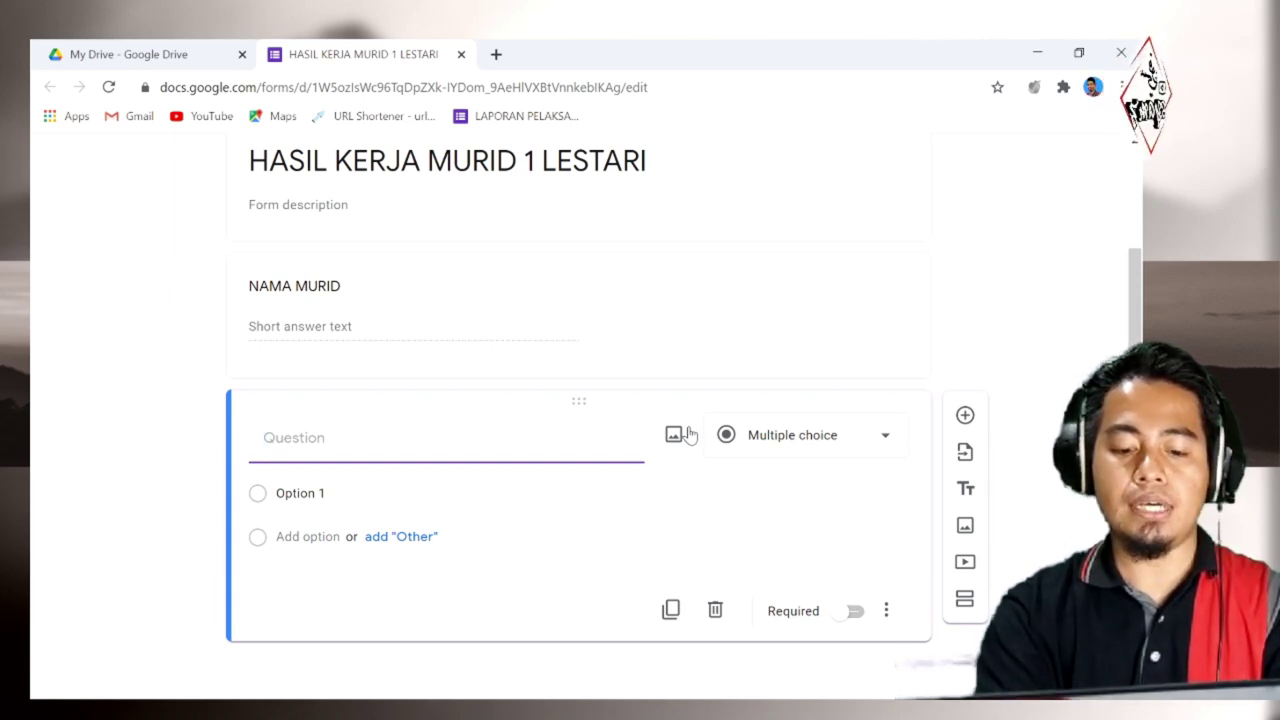
type("HASIL K")
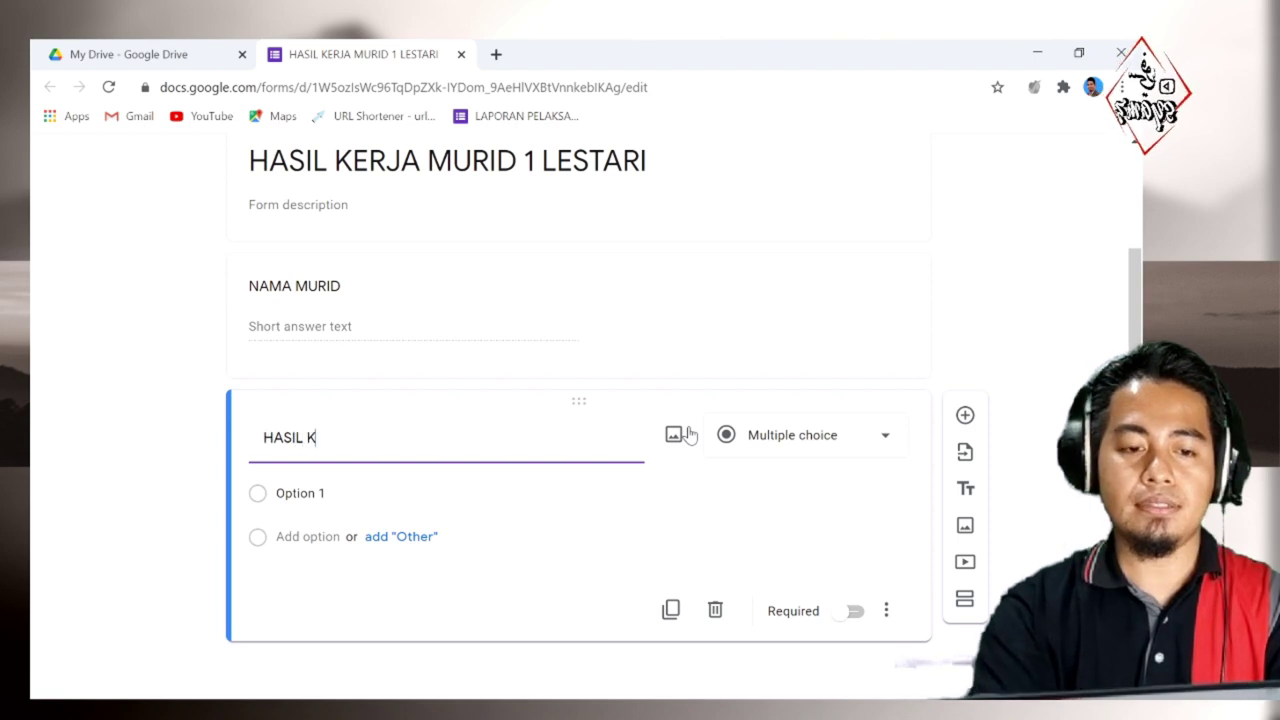
type("ERJA MURID")
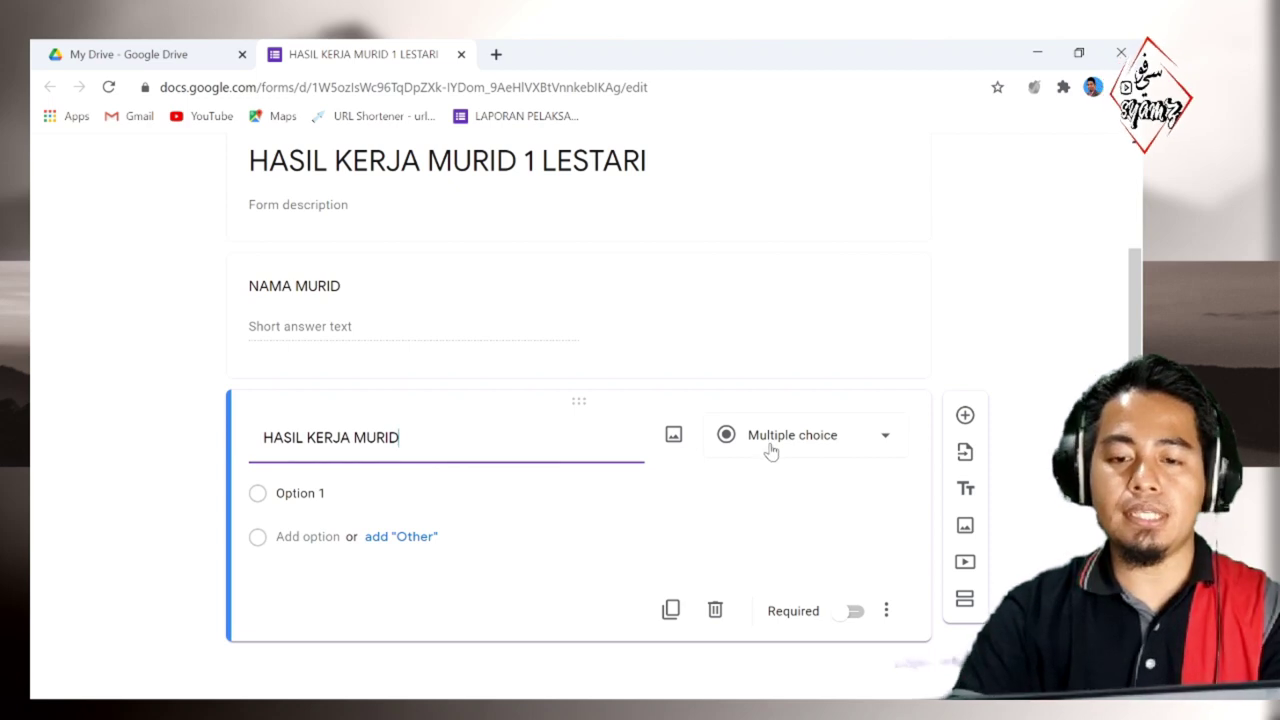
Change HASIL KERJA MURID to a File upload question with a 100 MB maximum file size
left_click(880, 440)
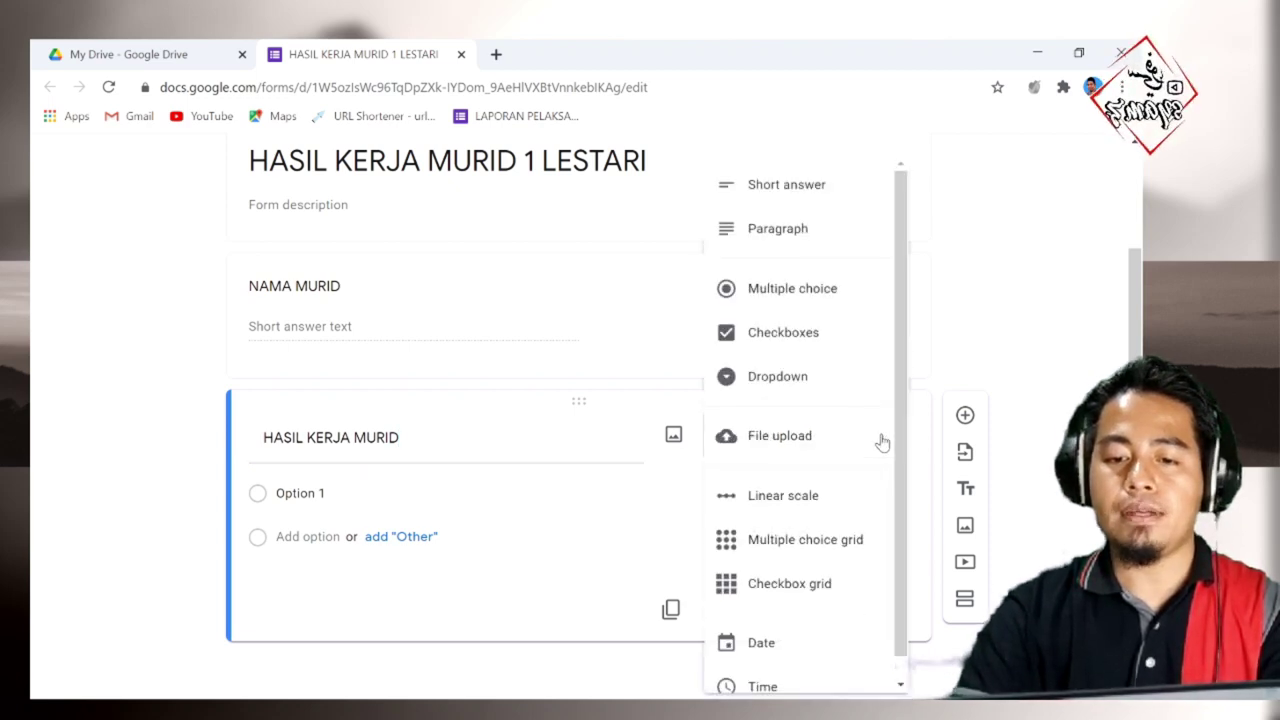
left_click(808, 443)
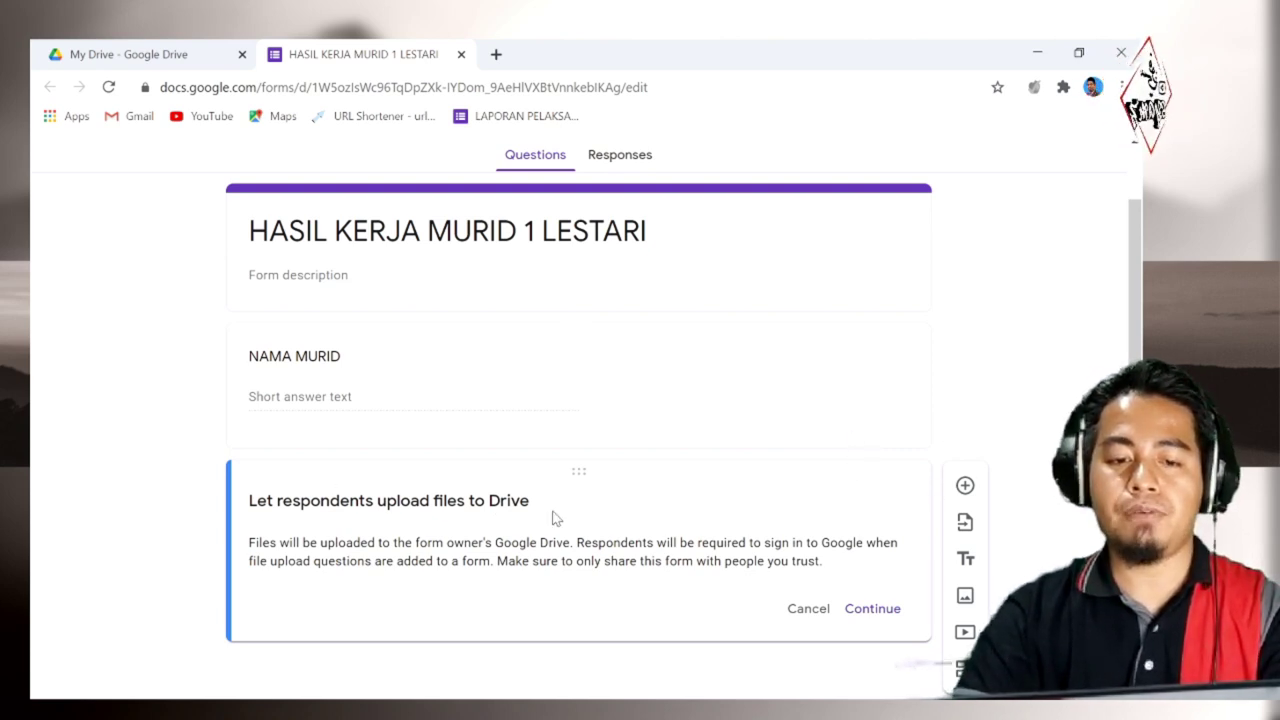
left_click(870, 610)
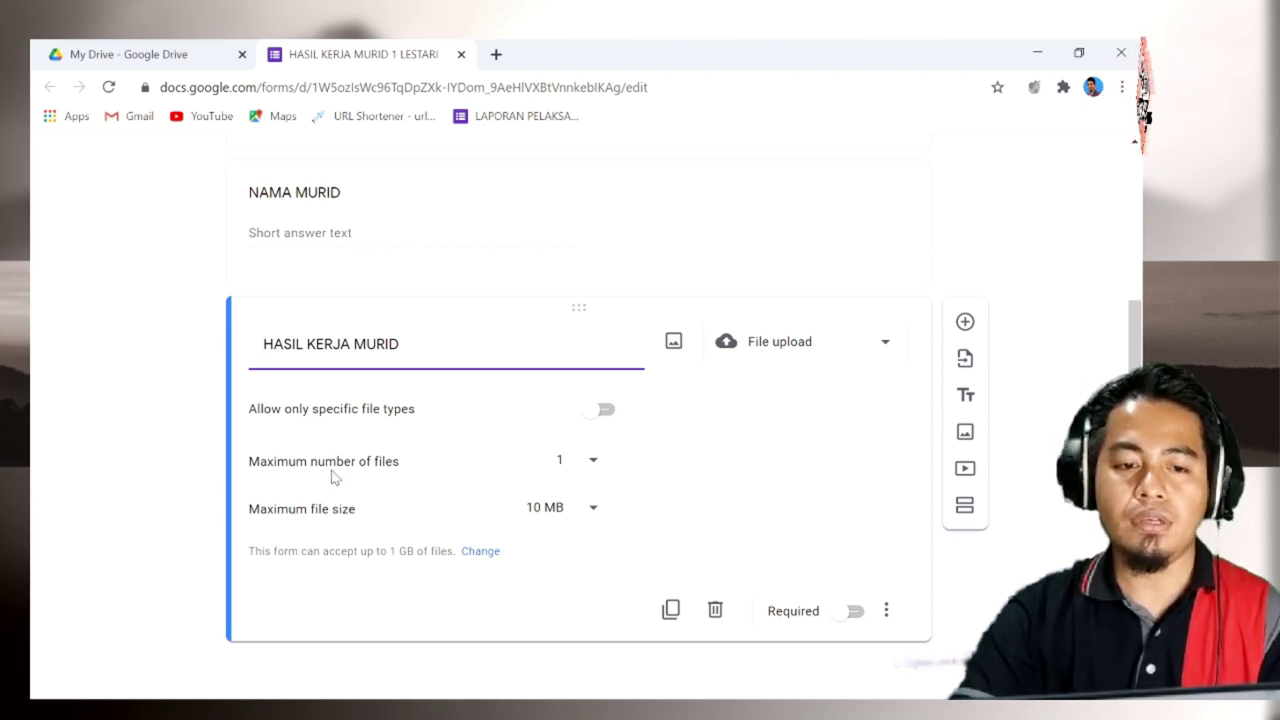
left_click(582, 510)
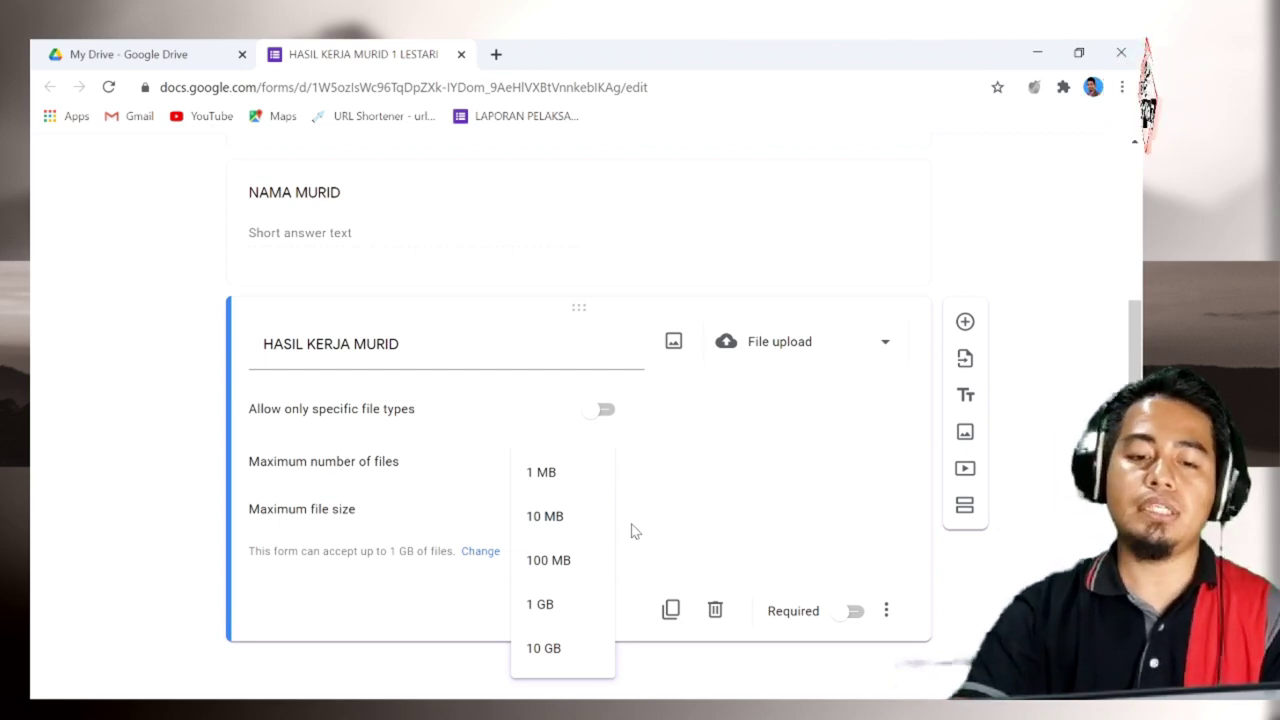
left_click(566, 563)
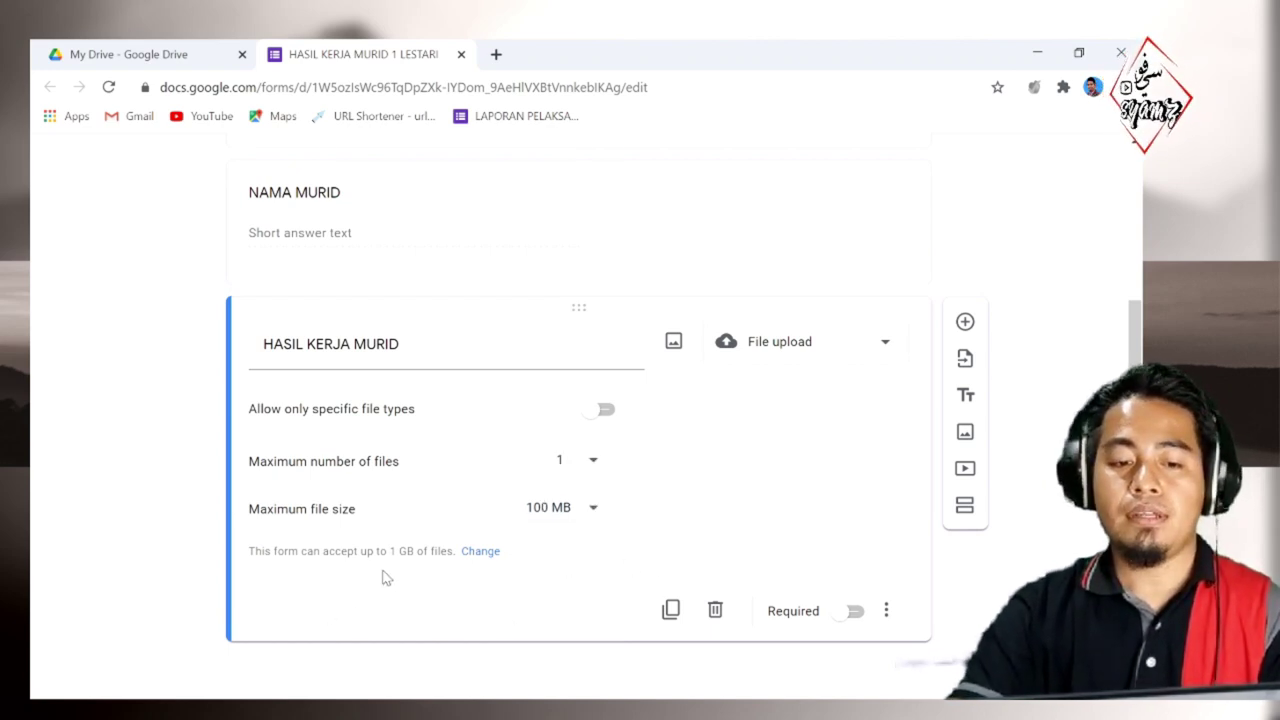
scroll(751, 409, "up", 2)
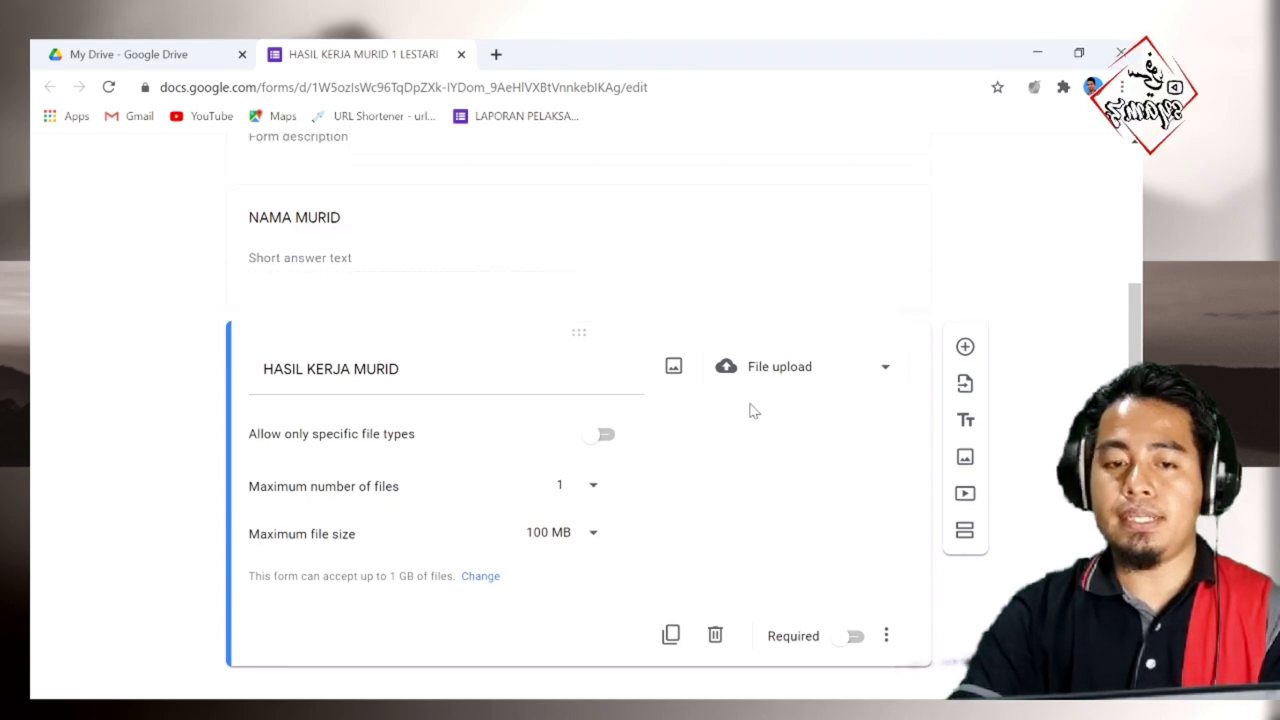
Make both the NAMA MURID and HASIL KERJA MURID questions required
left_click(337, 280)
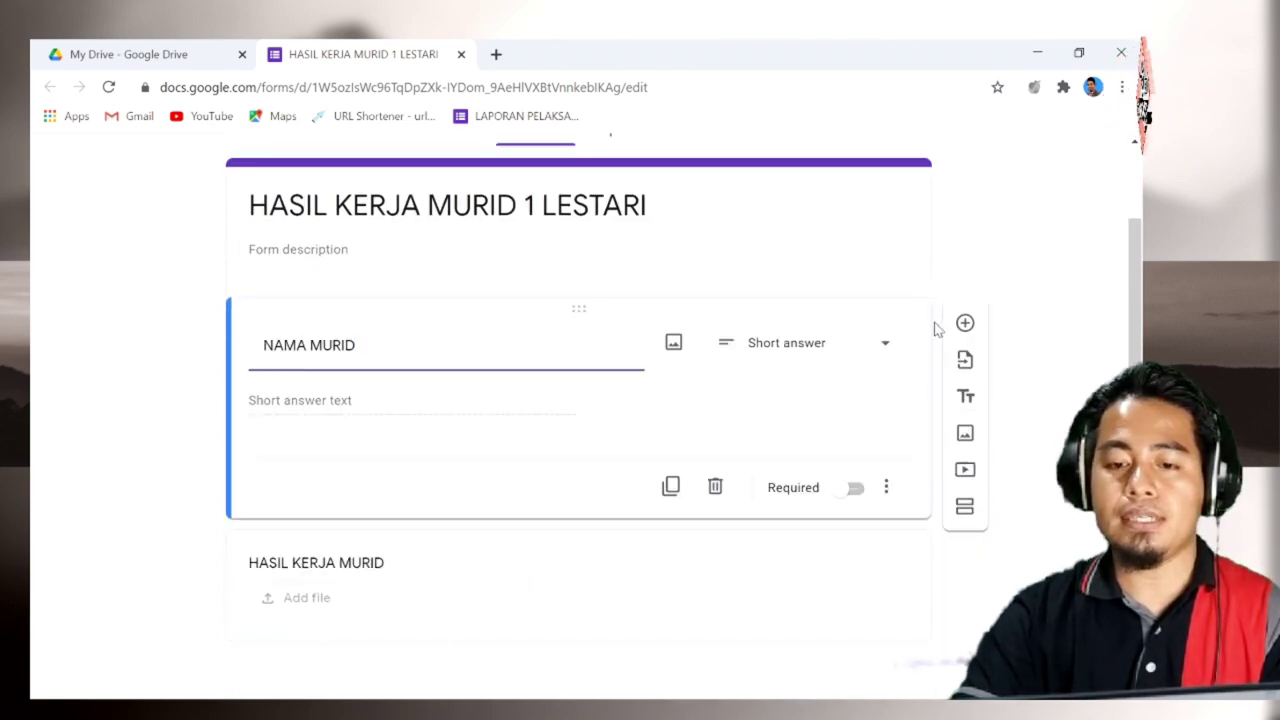
left_click(850, 489)
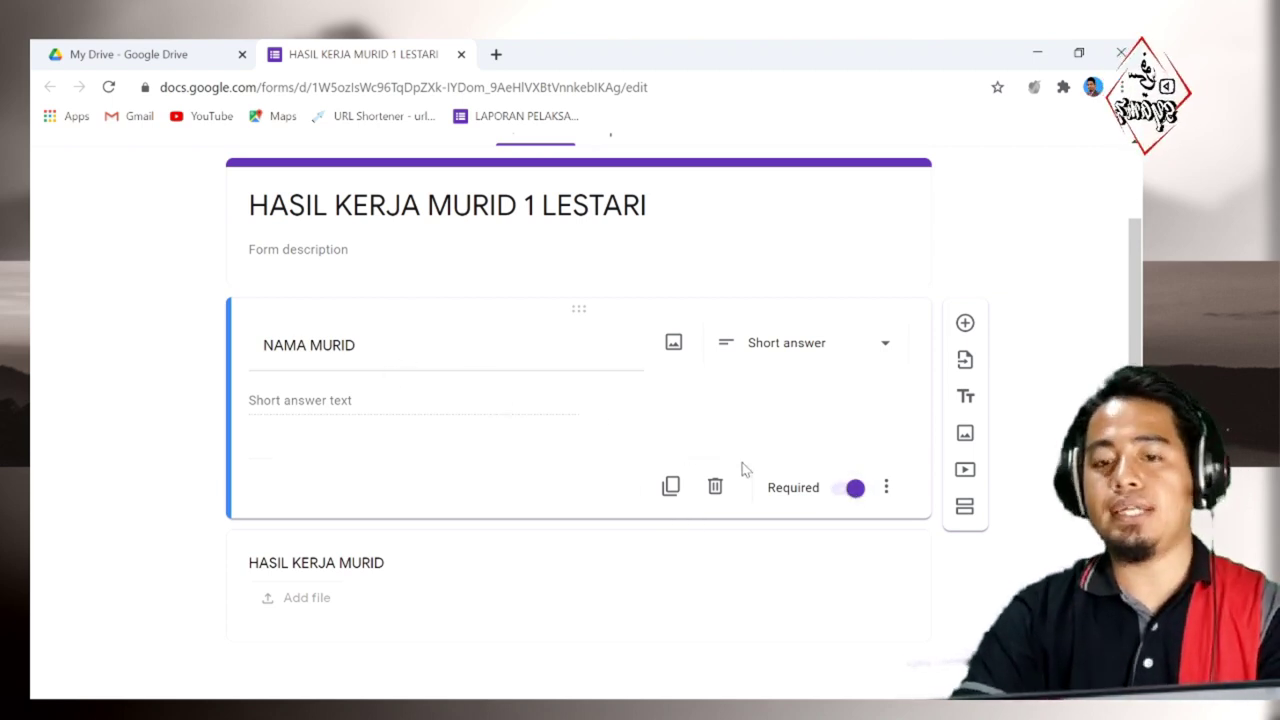
left_click(765, 592)
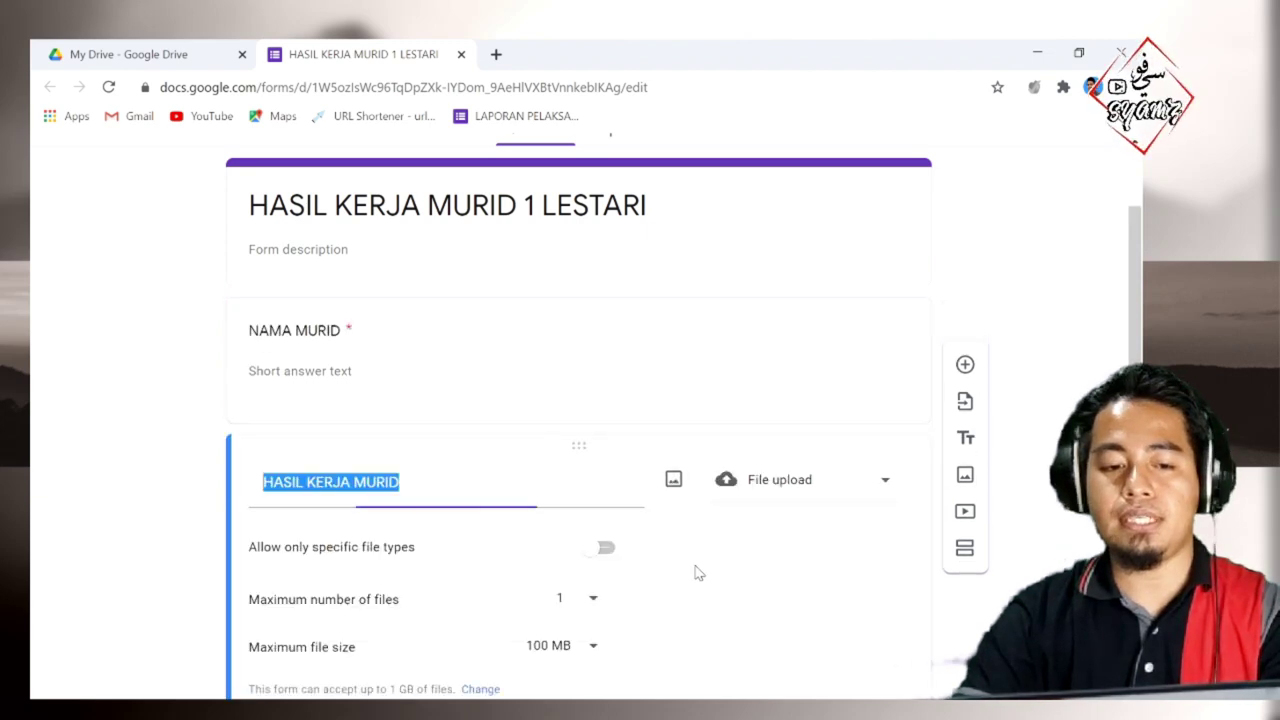
left_click(852, 612)
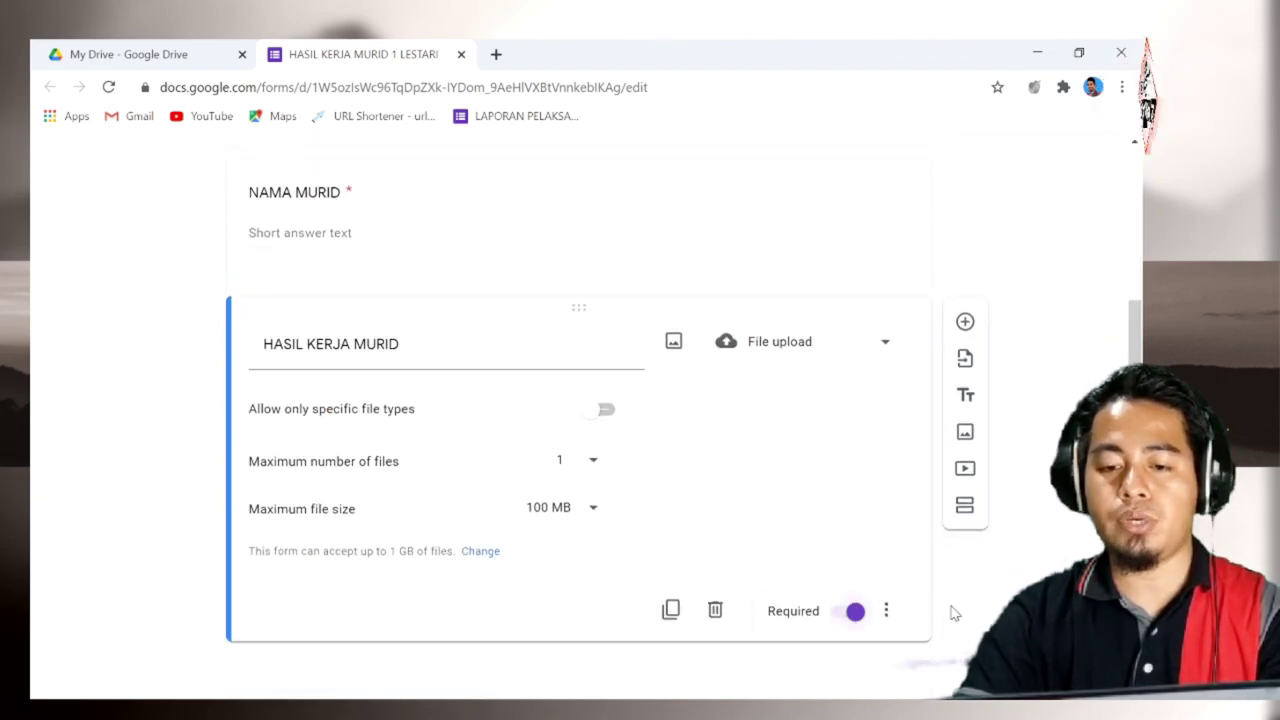
scroll(995, 605, "up", 3)
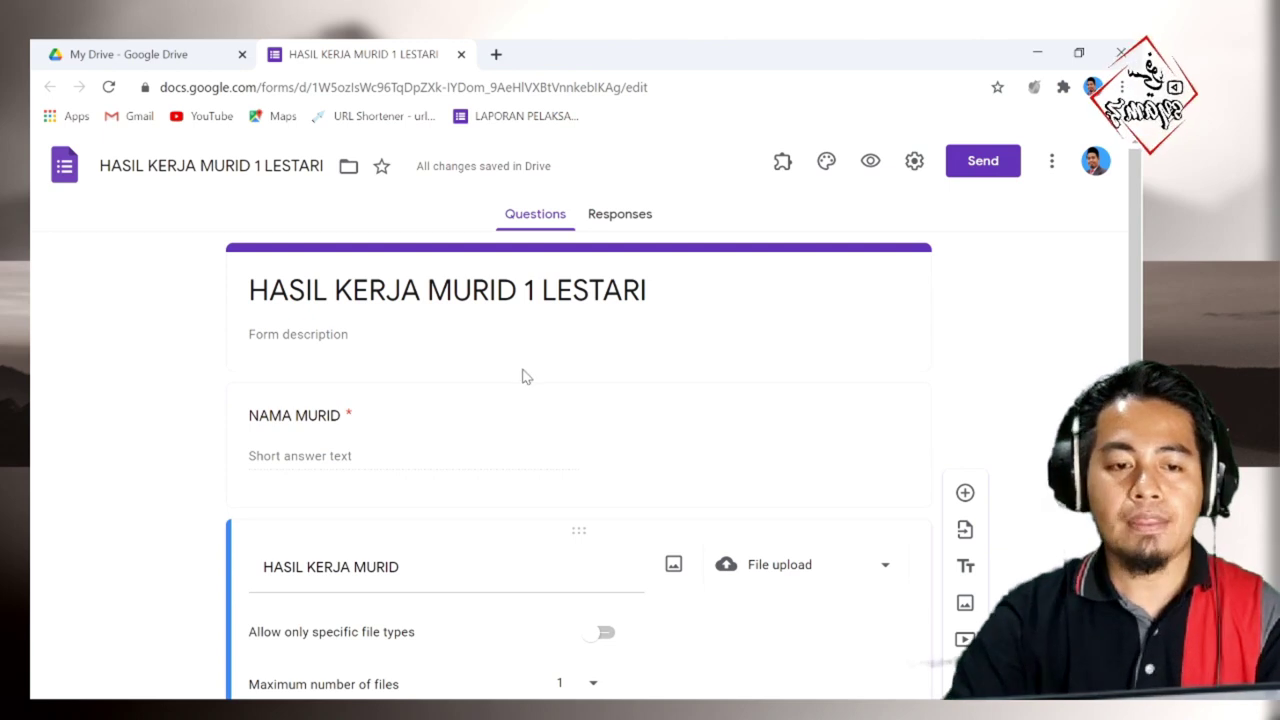
Set the form description to 'ISIKAN MAKLUMAT DENGAN BETUL'
left_click(305, 332)
type("ISIKAN MAKLUMAT DENGAN BETUL")
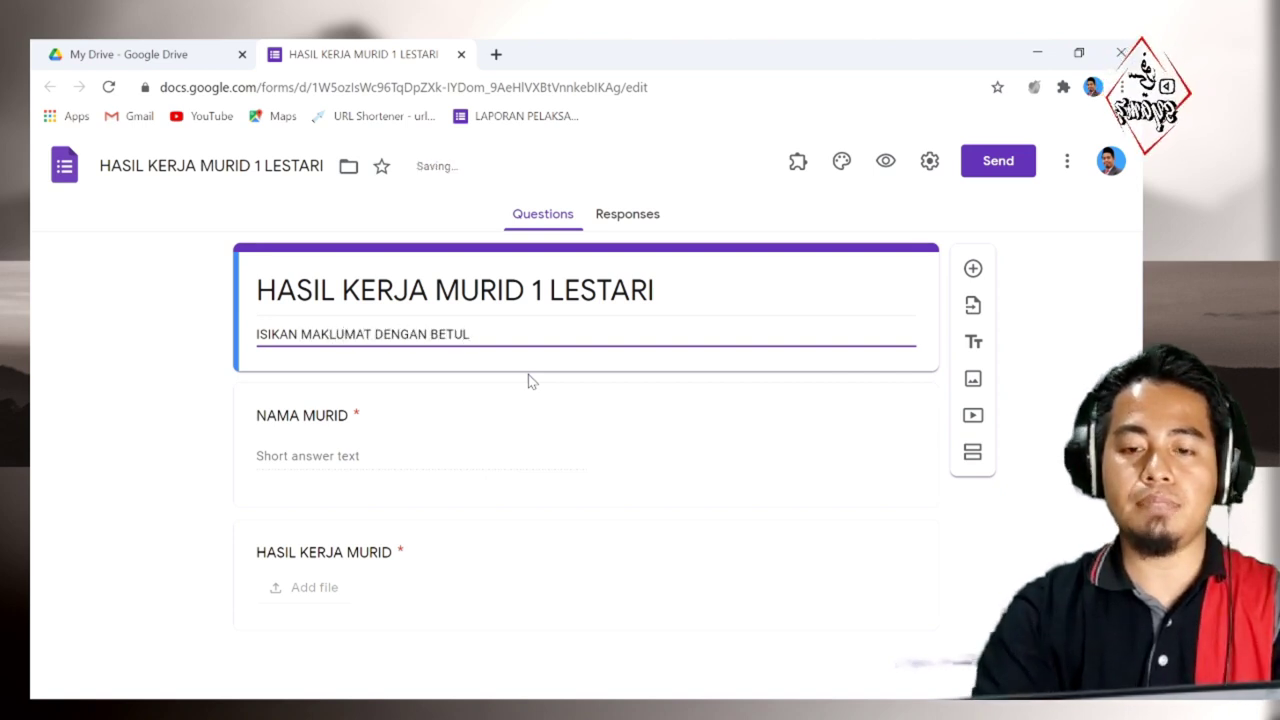
left_click(1039, 375)
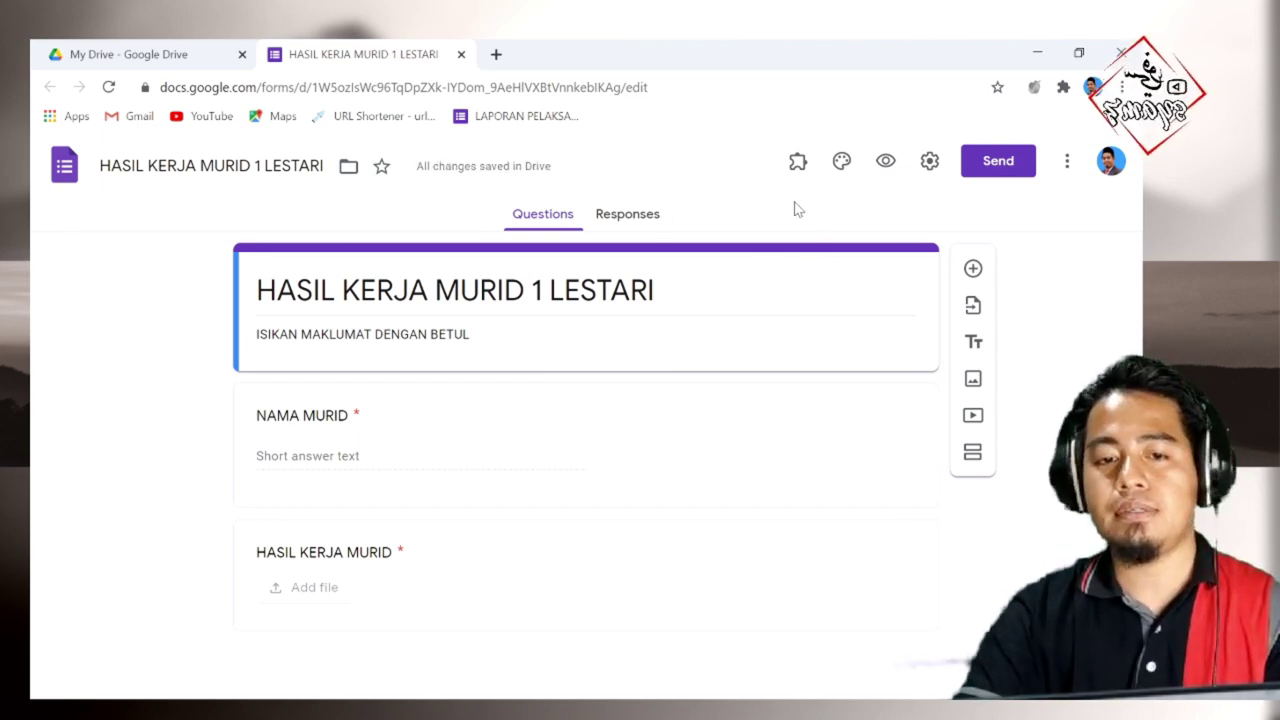
Insert the purple bubbles theme image as the form's header from Theme options
left_click(843, 164)
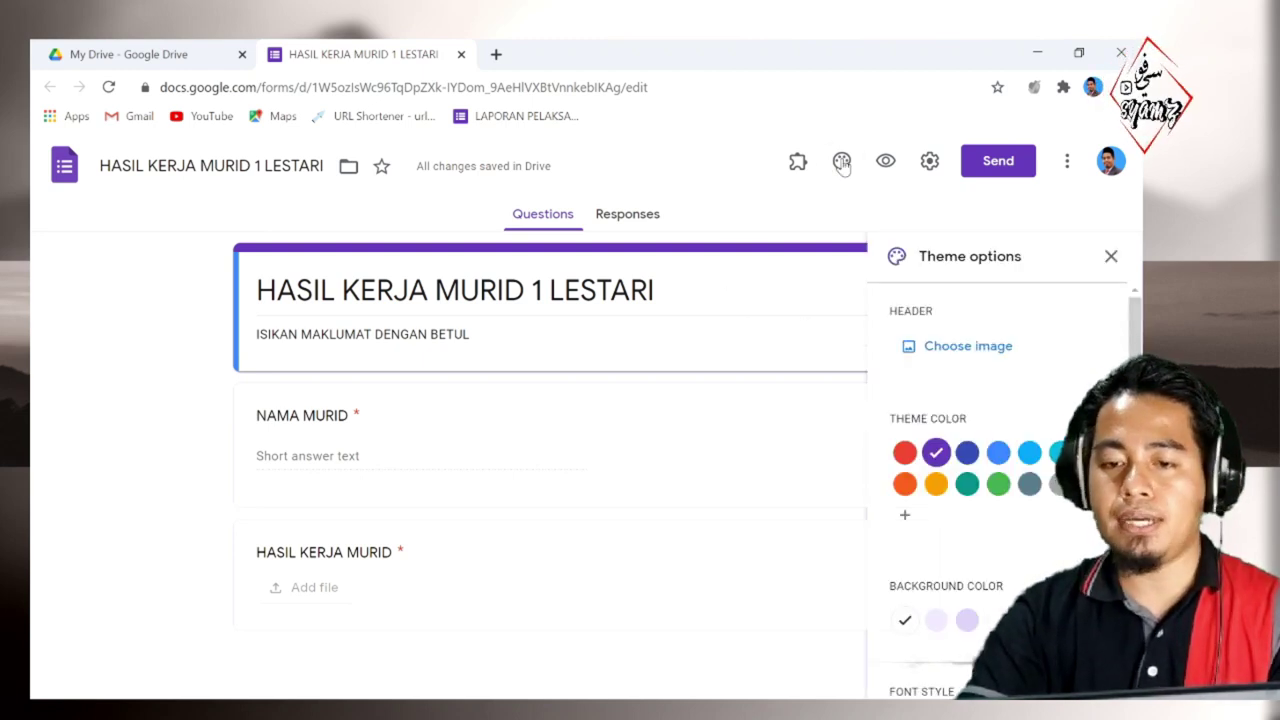
left_click(970, 348)
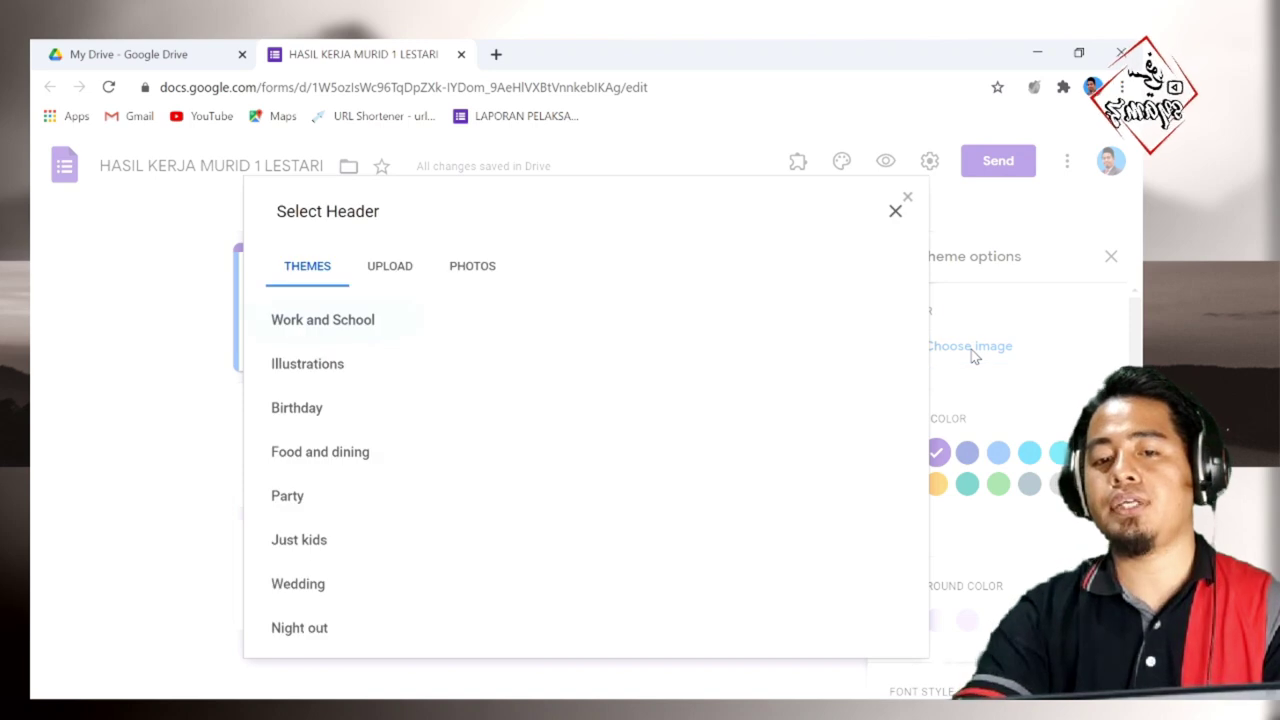
left_click(895, 211)
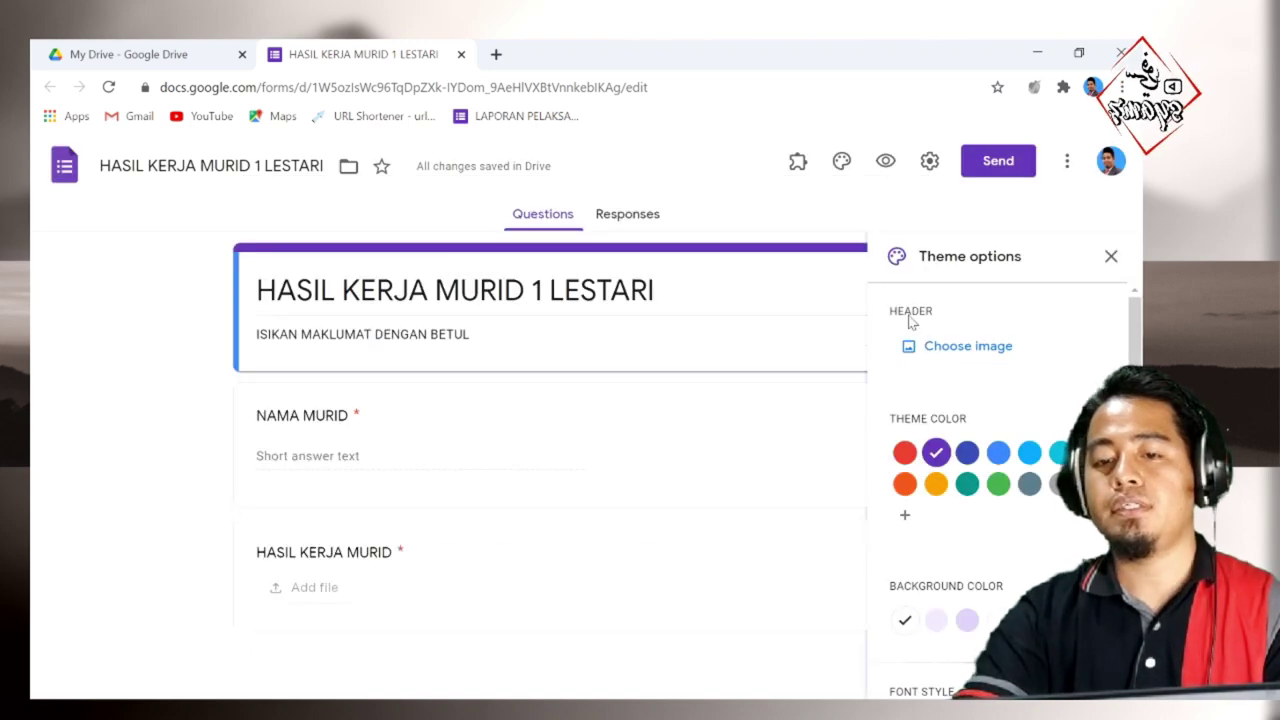
left_click(1008, 347)
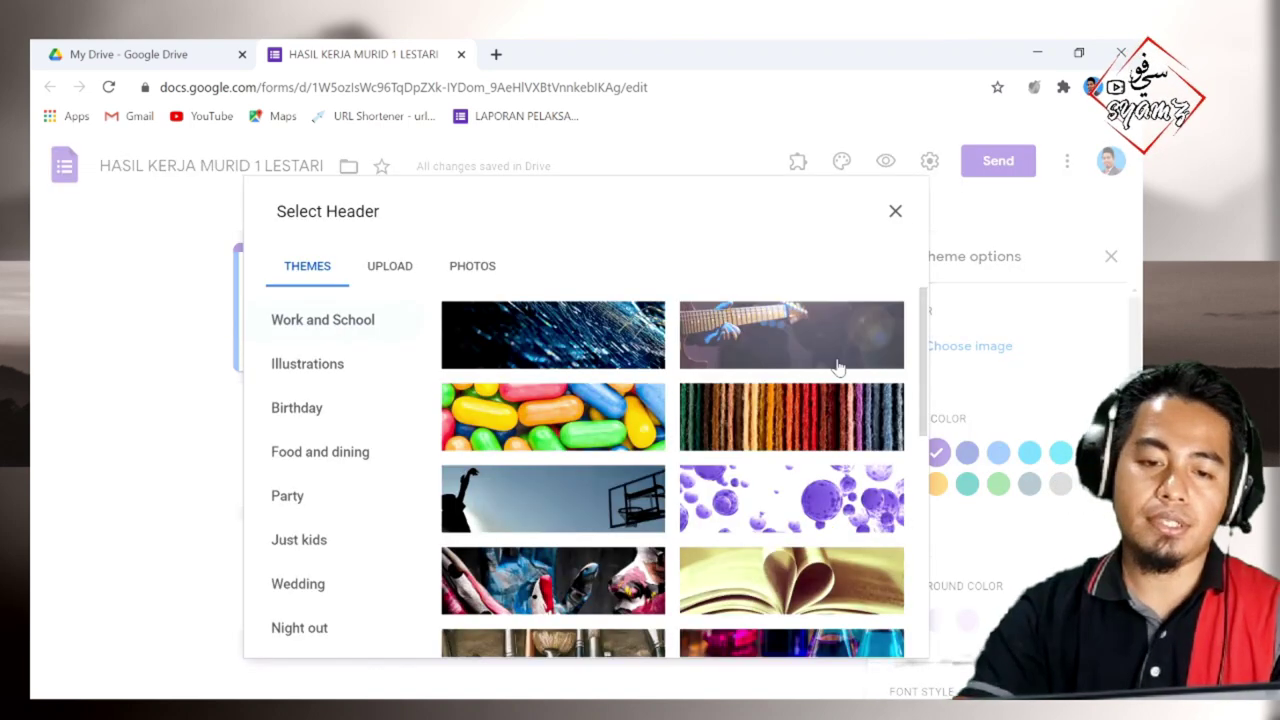
scroll(765, 535, "down", 1)
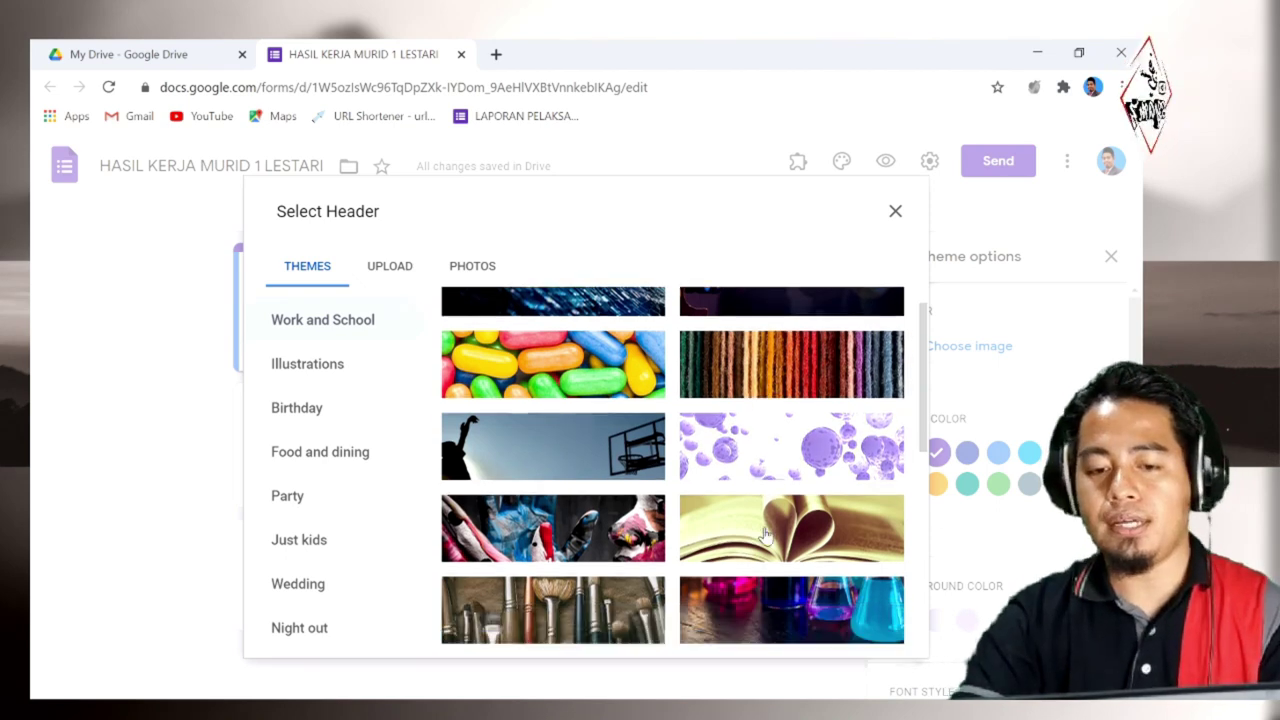
scroll(765, 535, "down", 1)
left_click(778, 505)
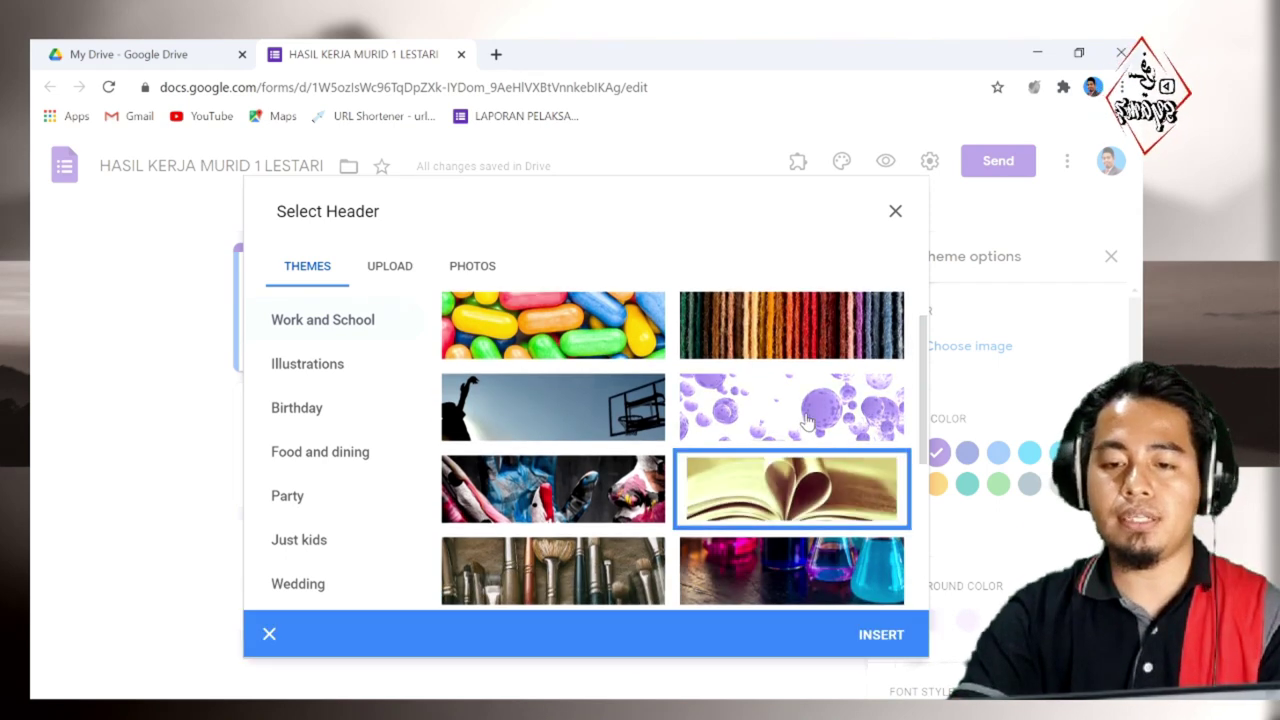
left_click(807, 421)
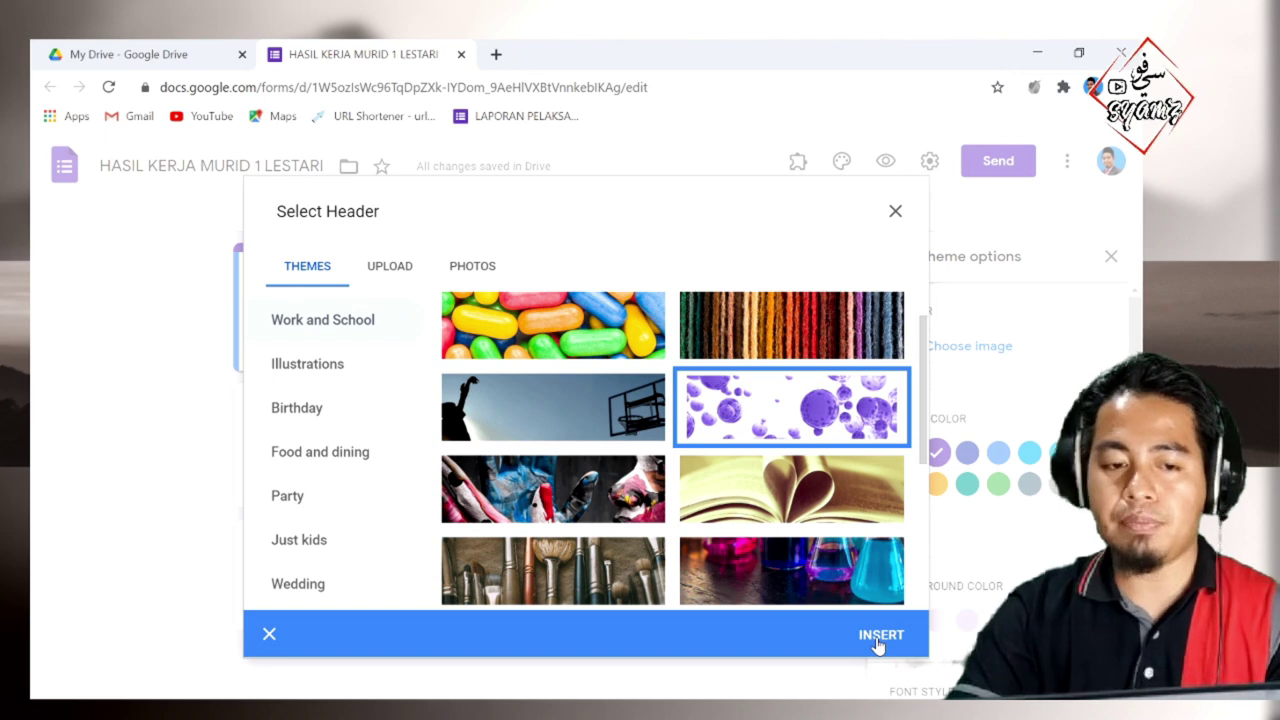
left_click(876, 640)
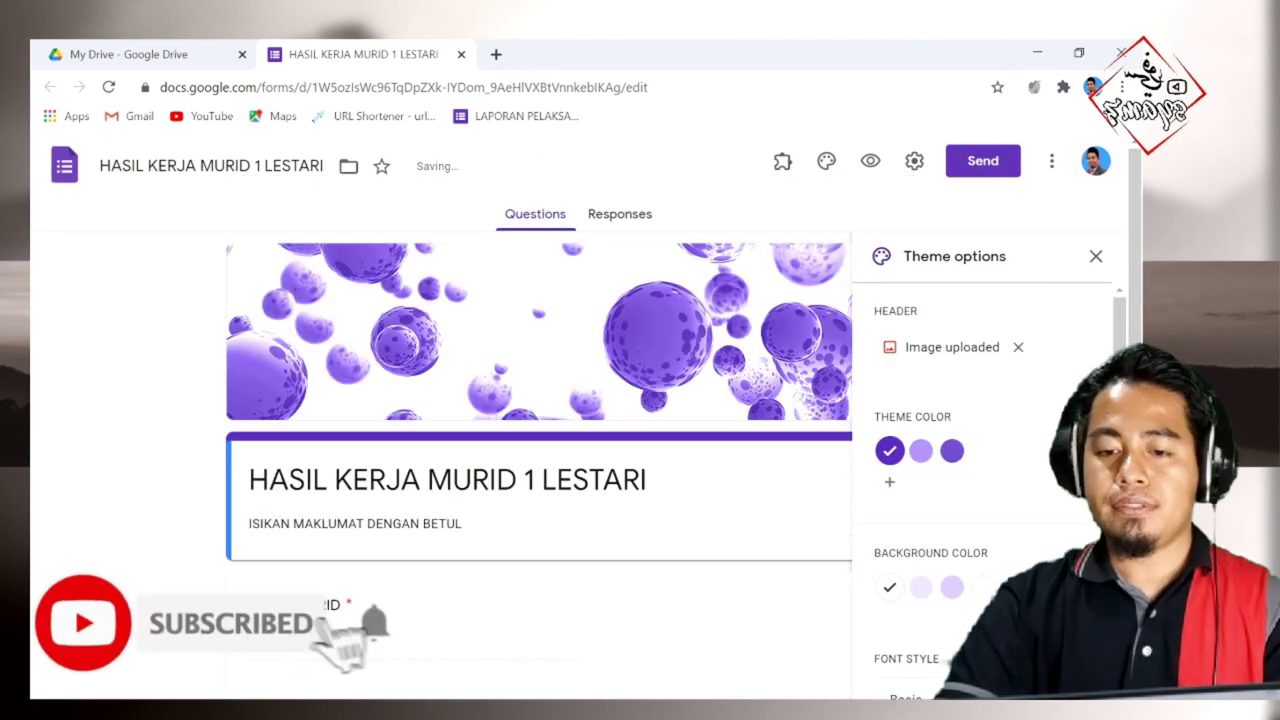
left_click(1096, 256)
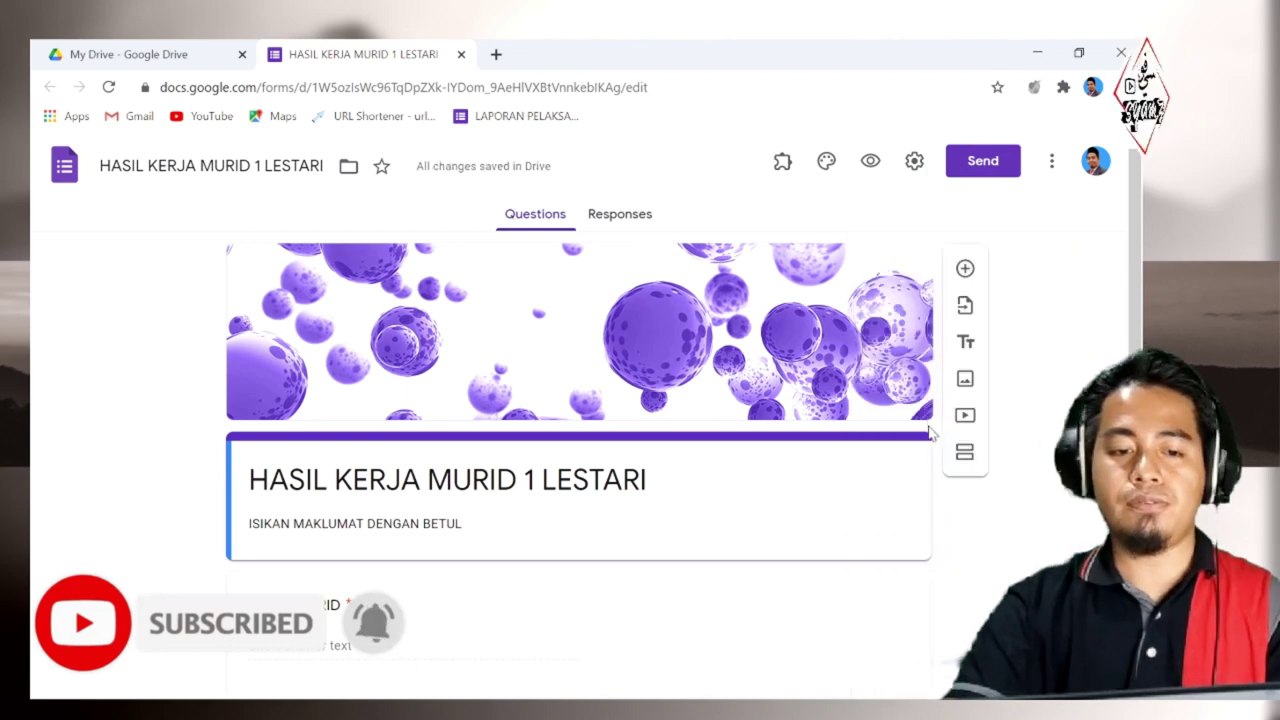
scroll(857, 527, "down", 2)
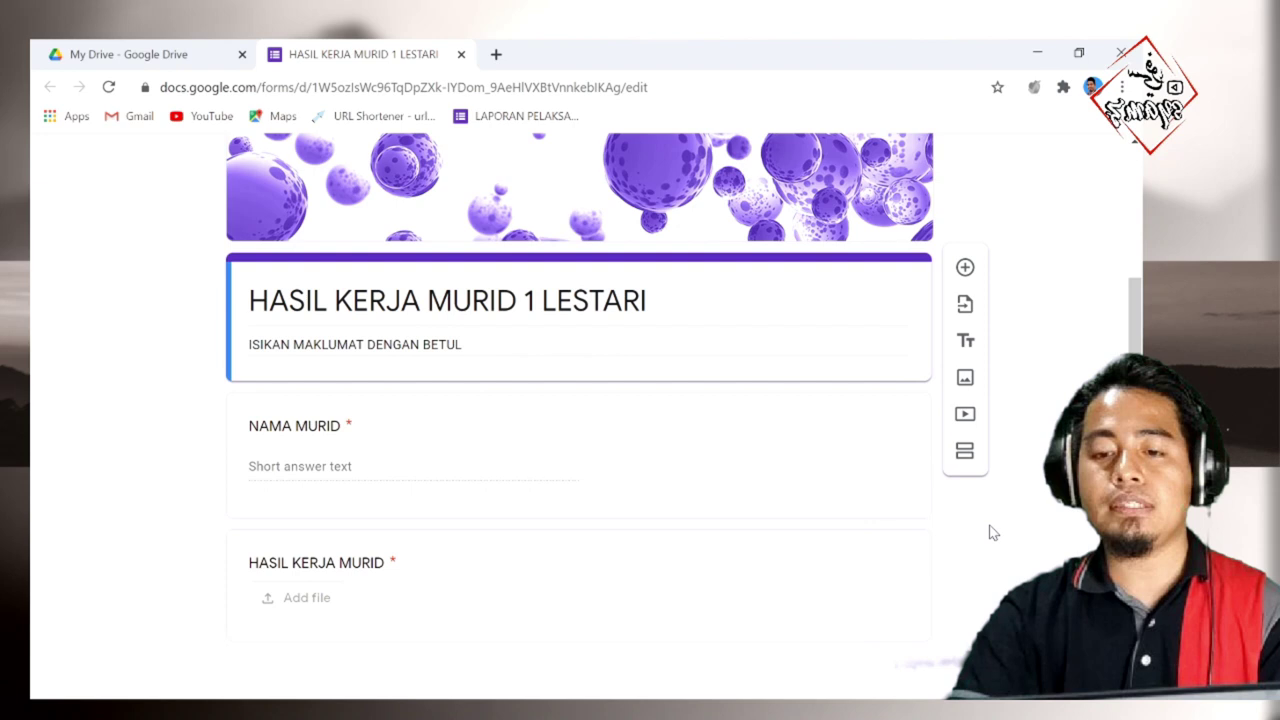
scroll(992, 532, "up", 2)
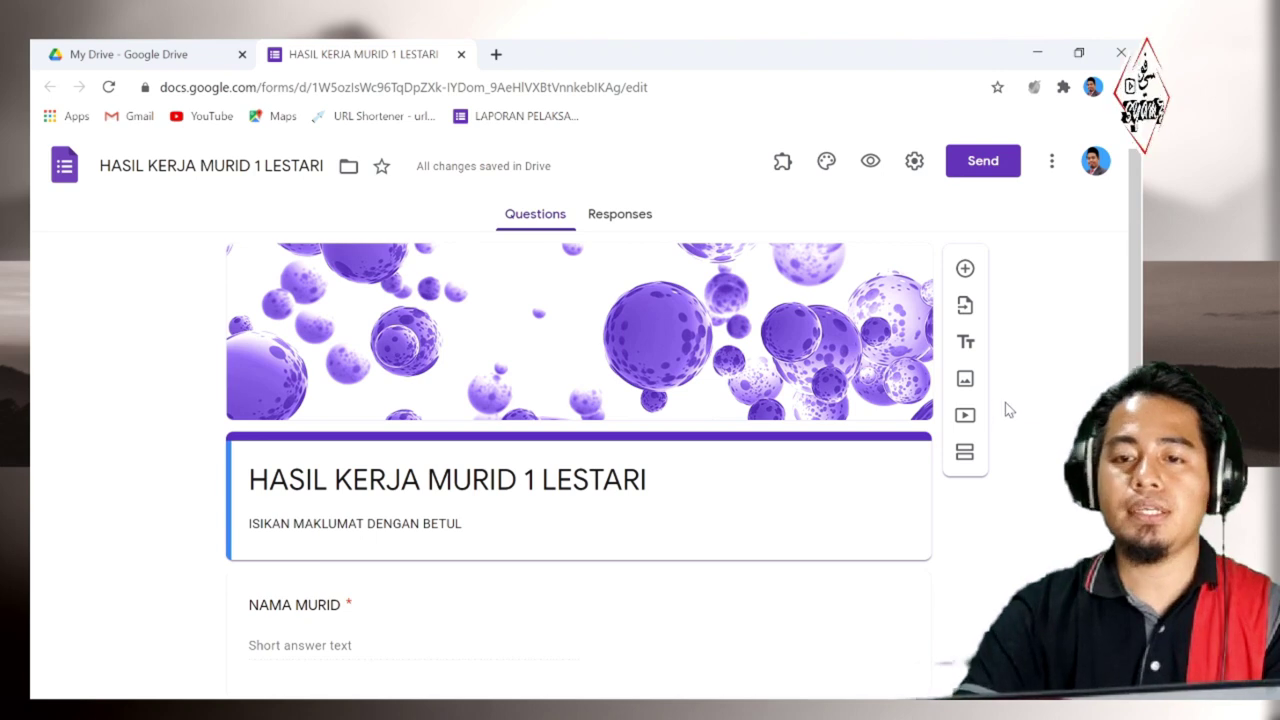
In Settings, set the maximum size of all uploaded files to 10 GB and save
left_click(915, 163)
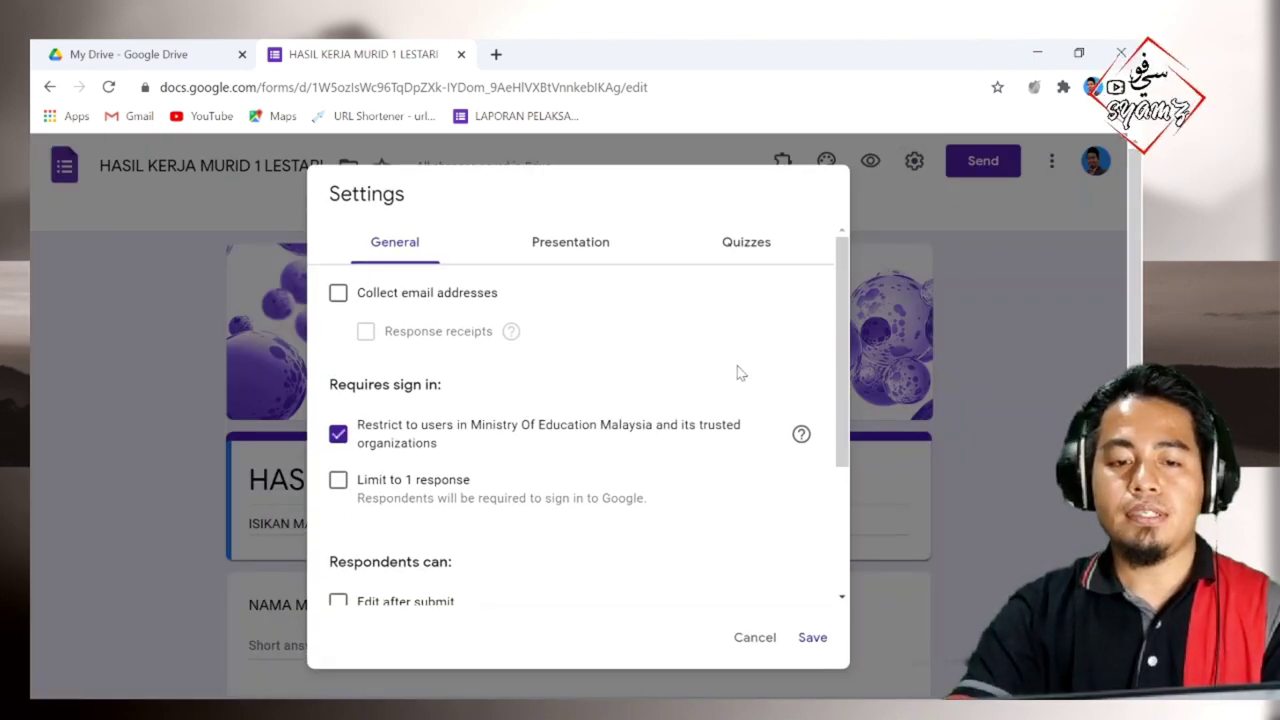
scroll(737, 372, "down", 2)
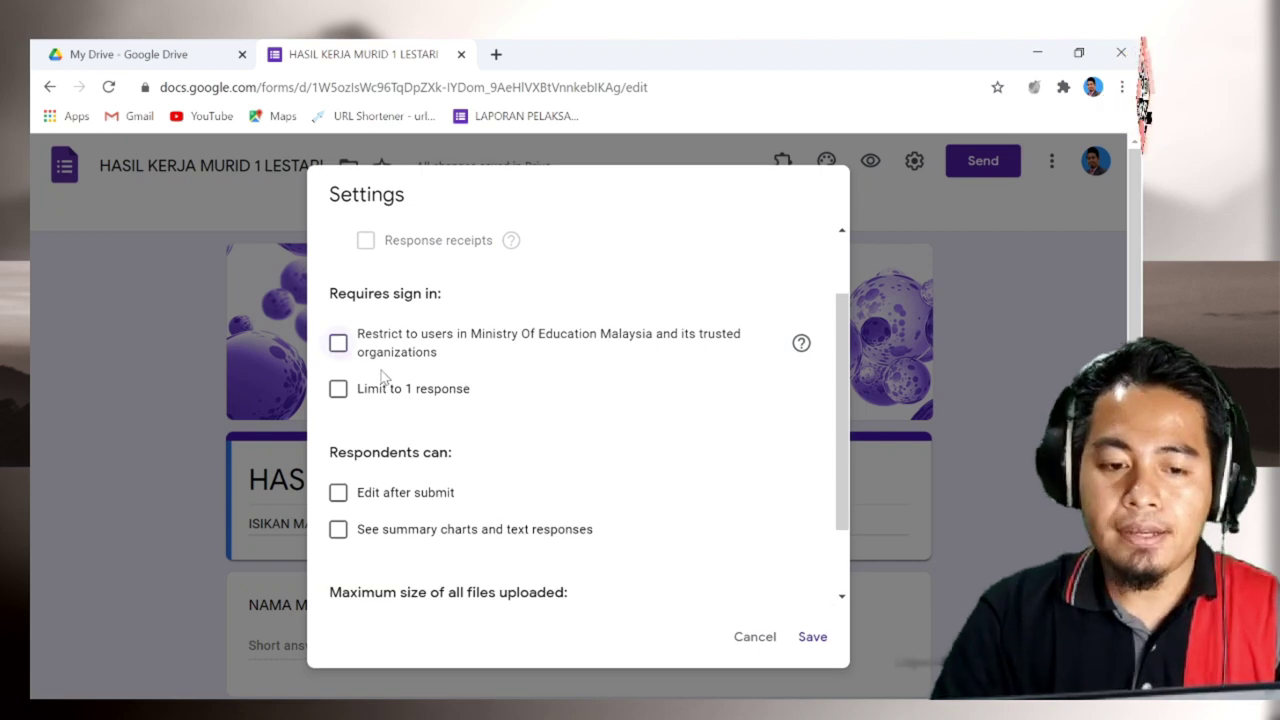
scroll(383, 376, "down", 2)
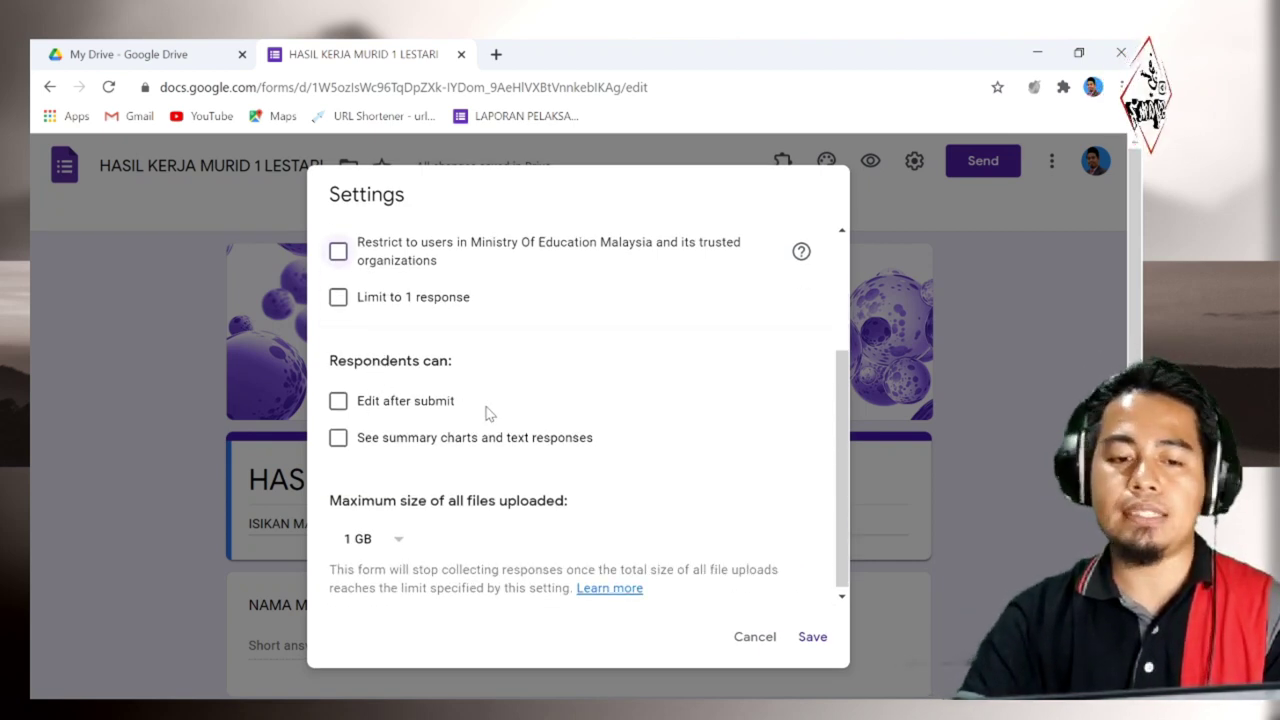
scroll(488, 412, "down", 1)
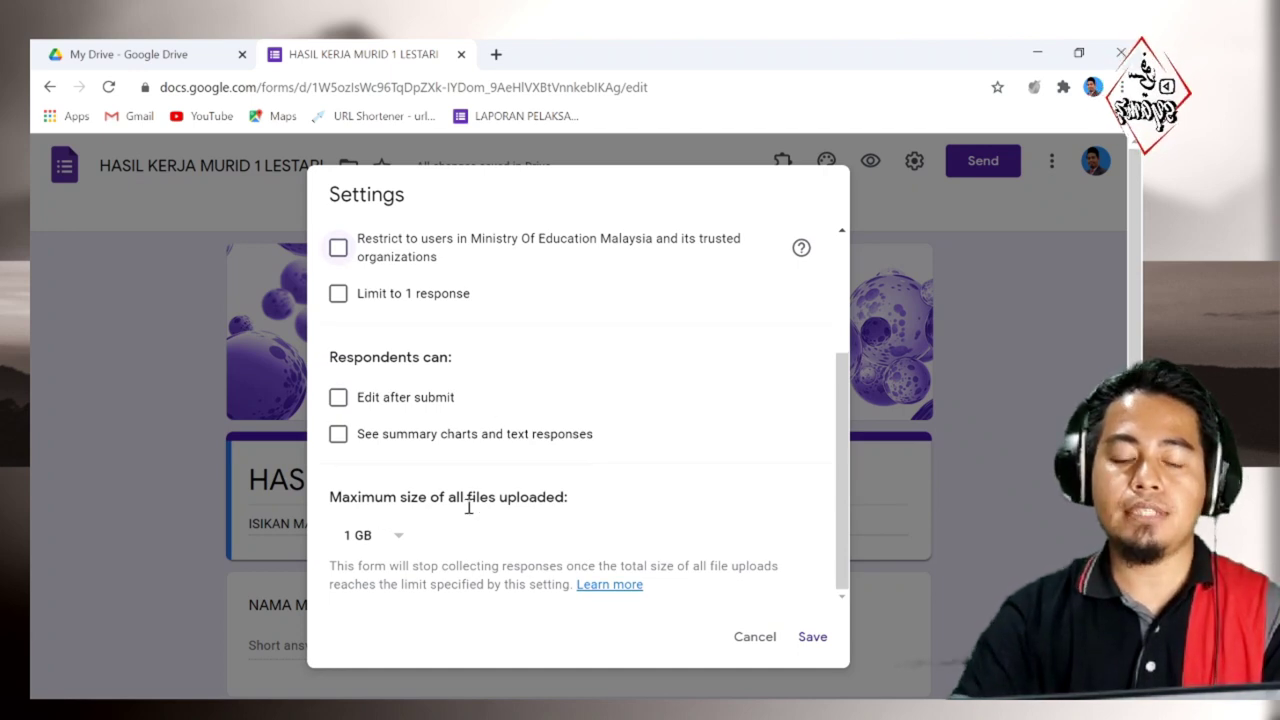
left_click(390, 538)
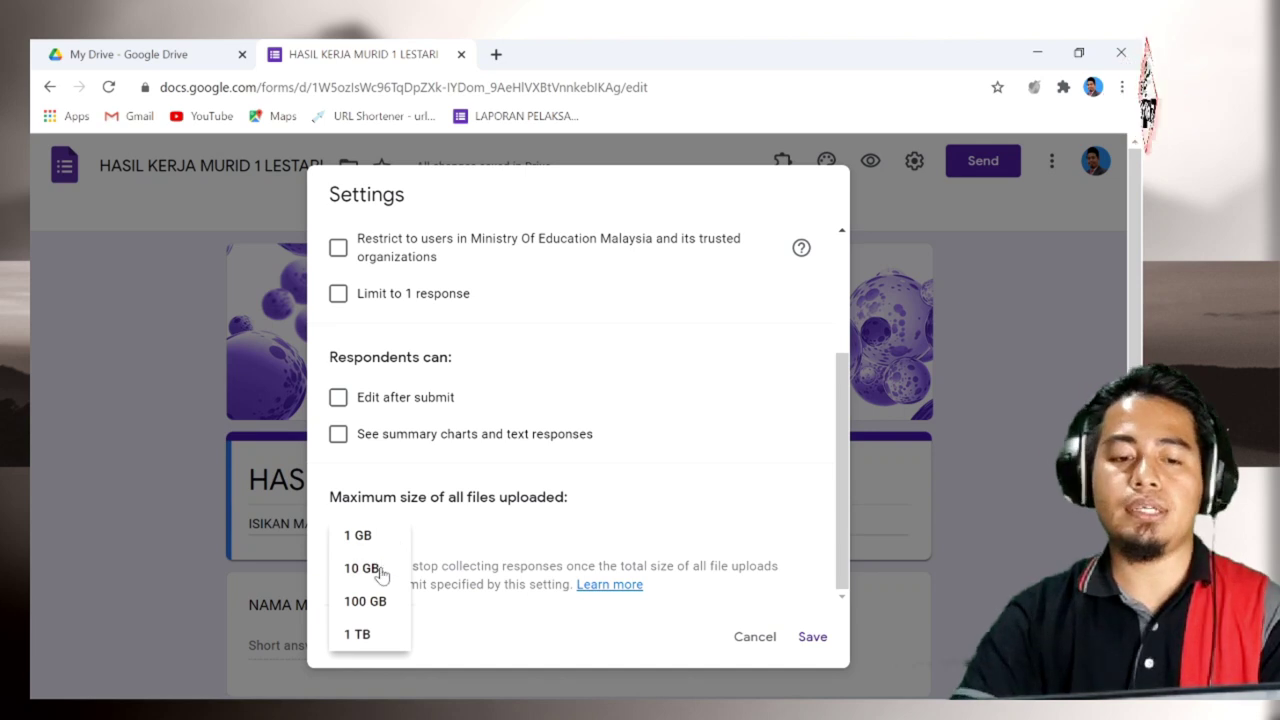
left_click(362, 568)
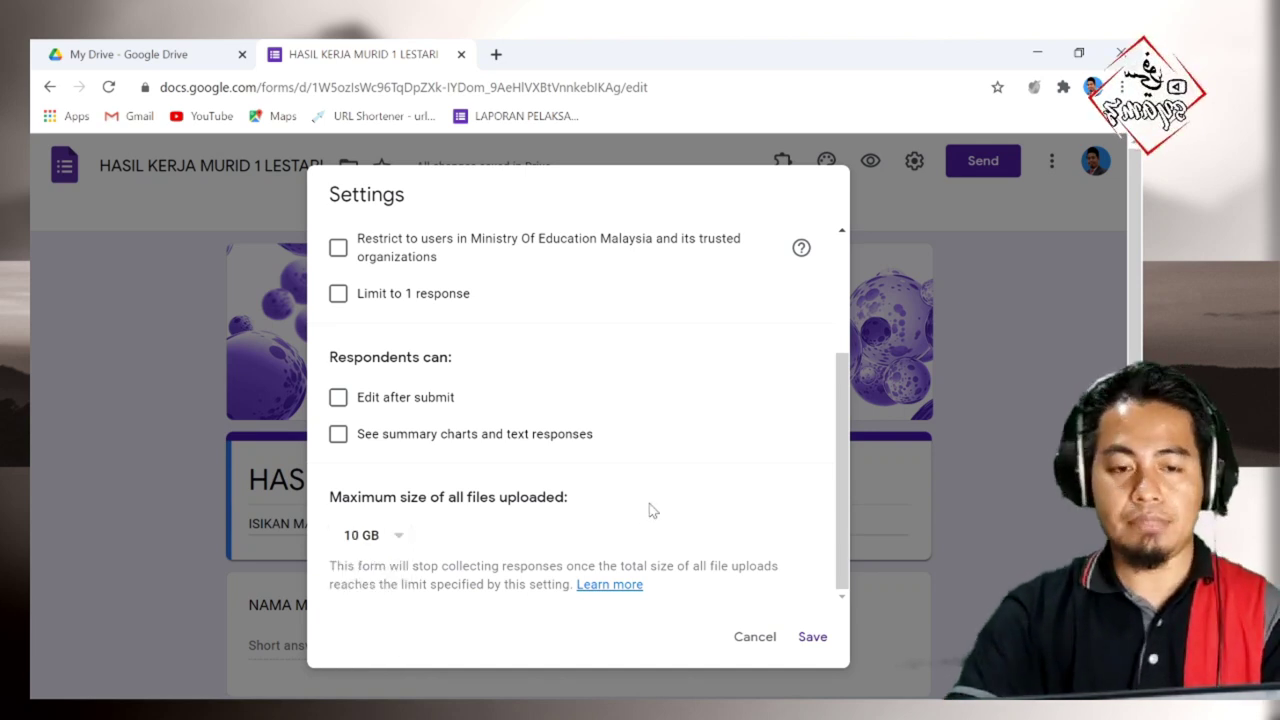
scroll(650, 510, "up", 3)
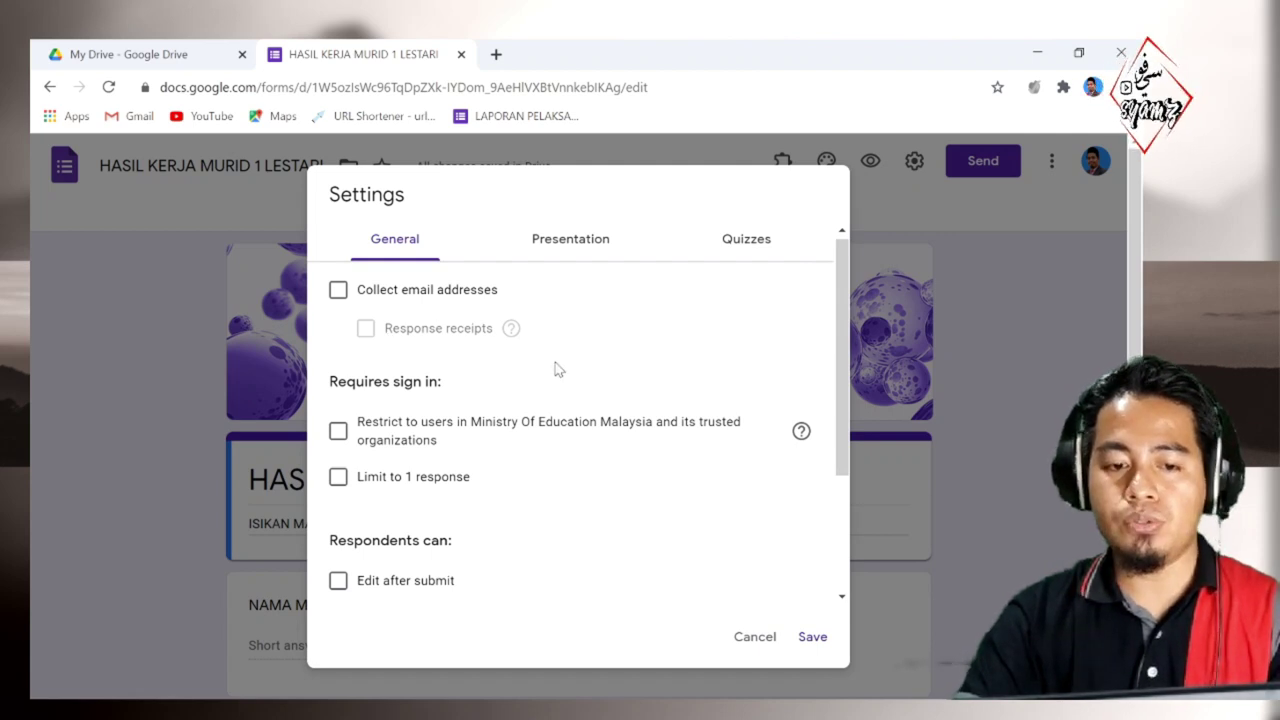
scroll(557, 369, "down", 2)
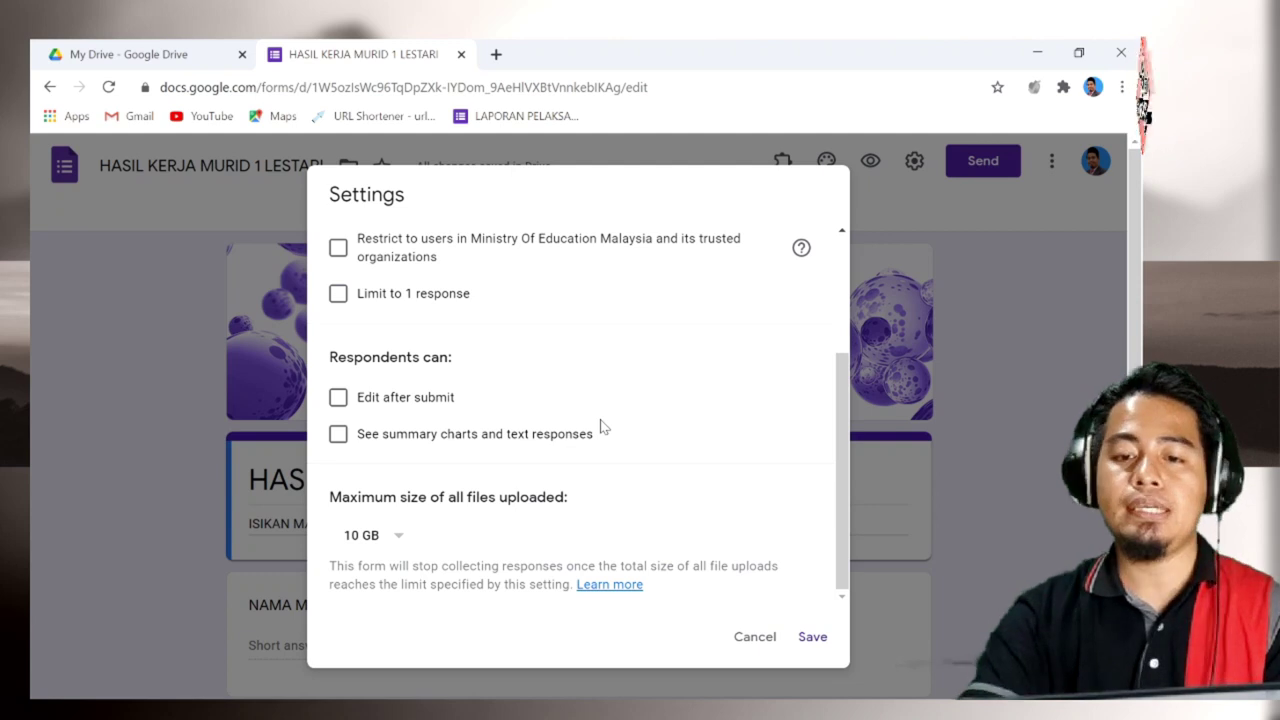
scroll(601, 427, "up", 3)
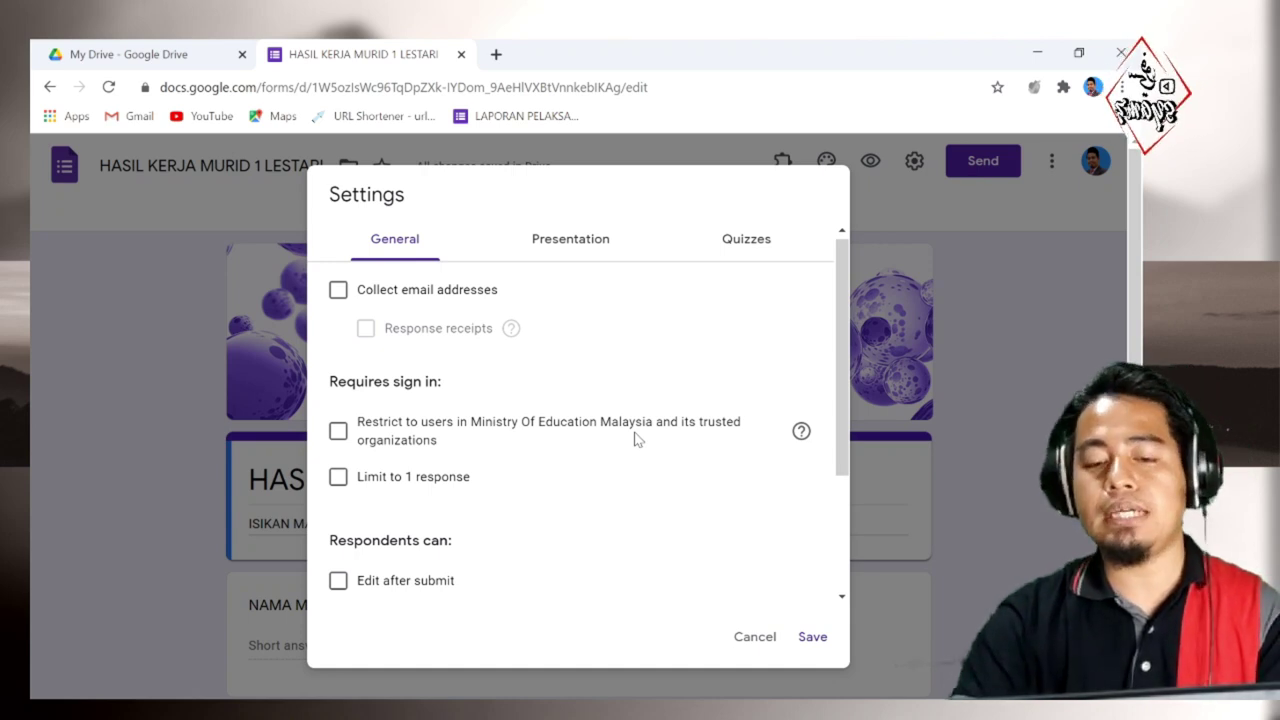
scroll(634, 439, "down", 3)
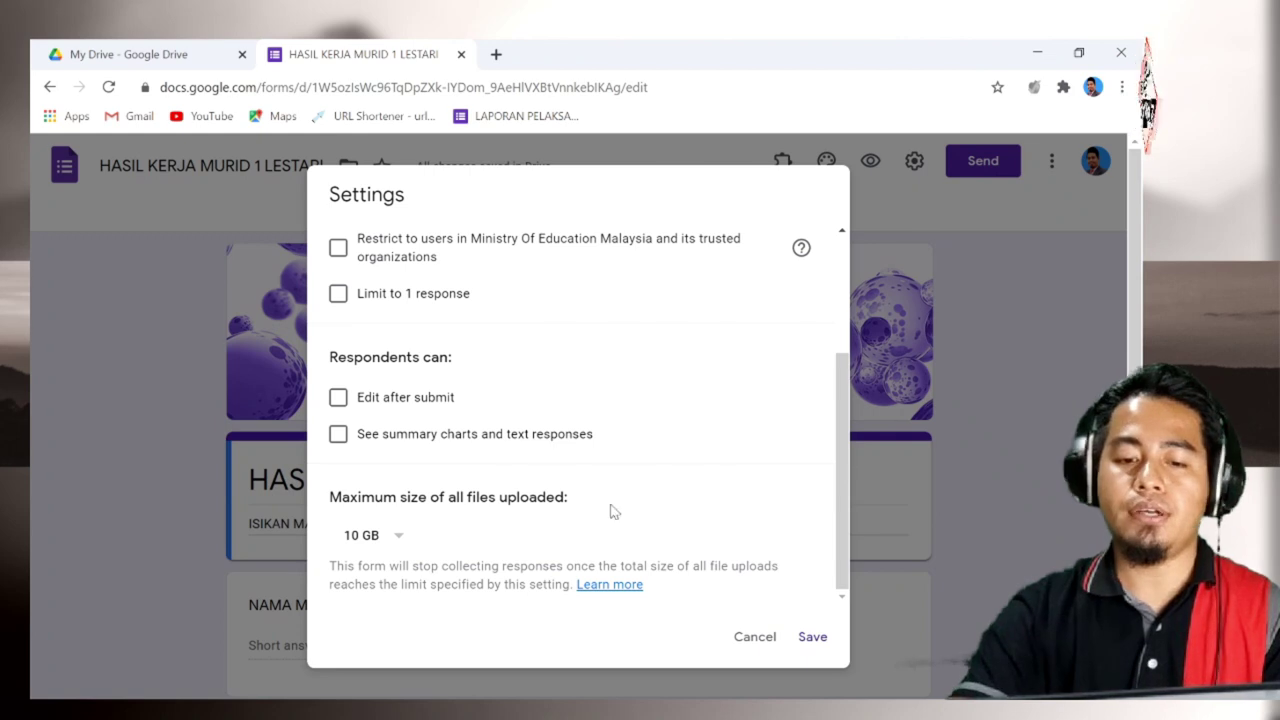
left_click(822, 642)
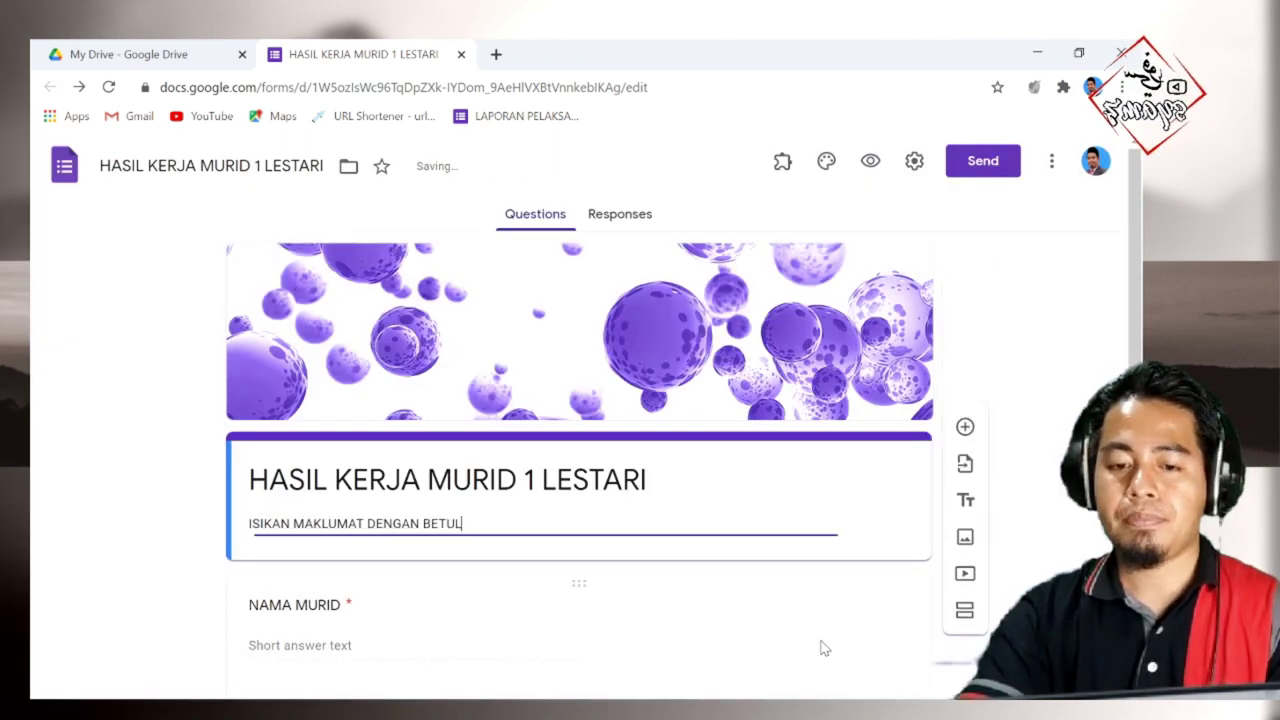
scroll(789, 518, "down", 2)
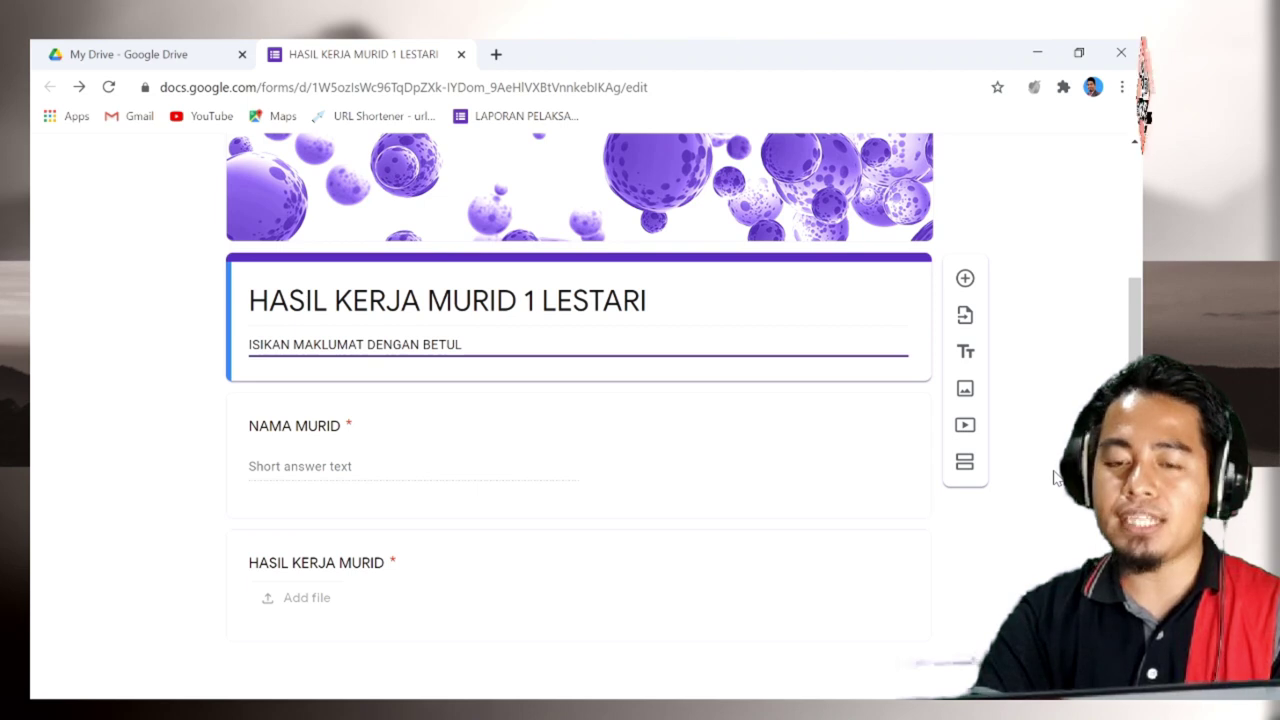
scroll(1055, 478, "up", 2)
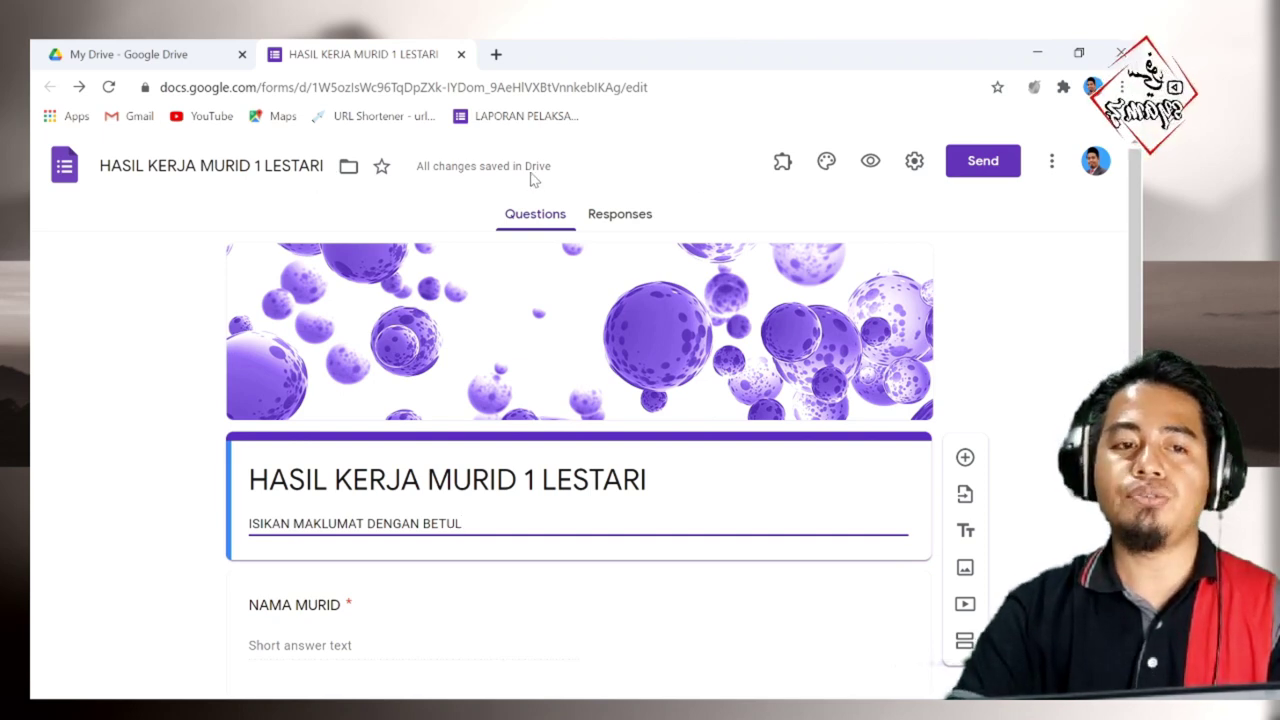
Reload My Drive to confirm 'HASIL KERJA MURID 1 LESTARI' in Quick Access, then return to the form
left_click(174, 54)
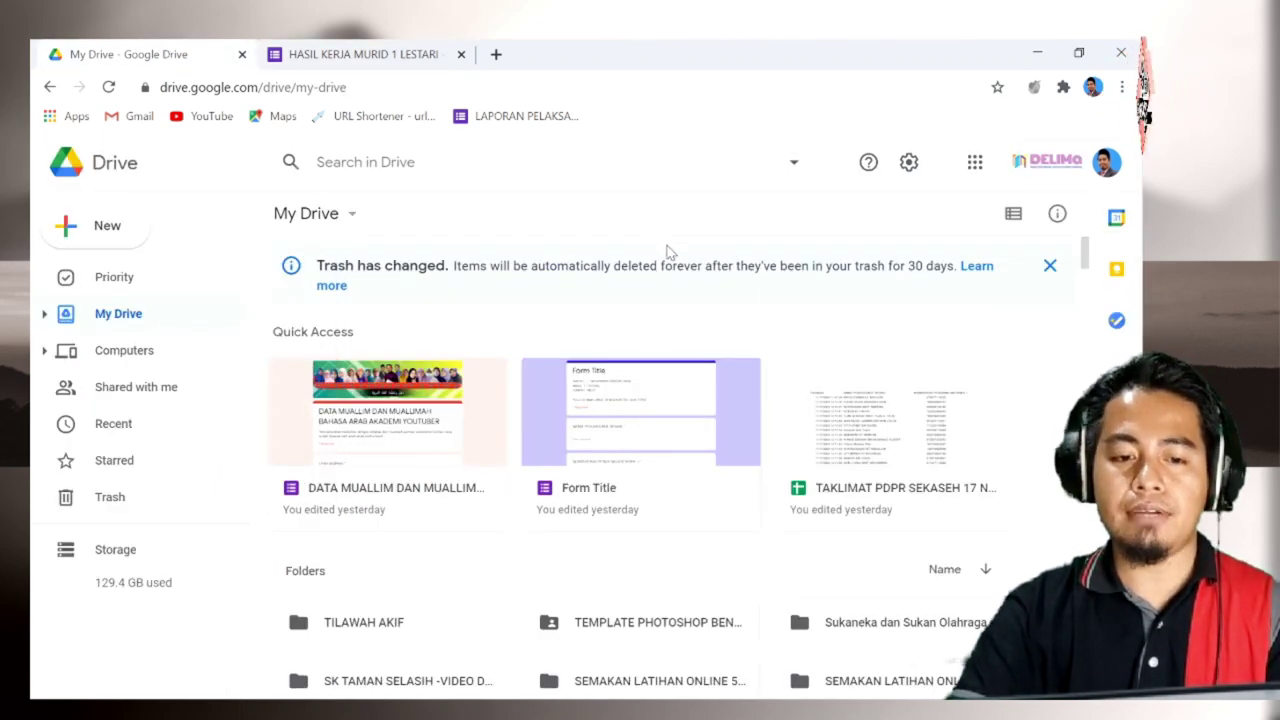
left_click(109, 88)
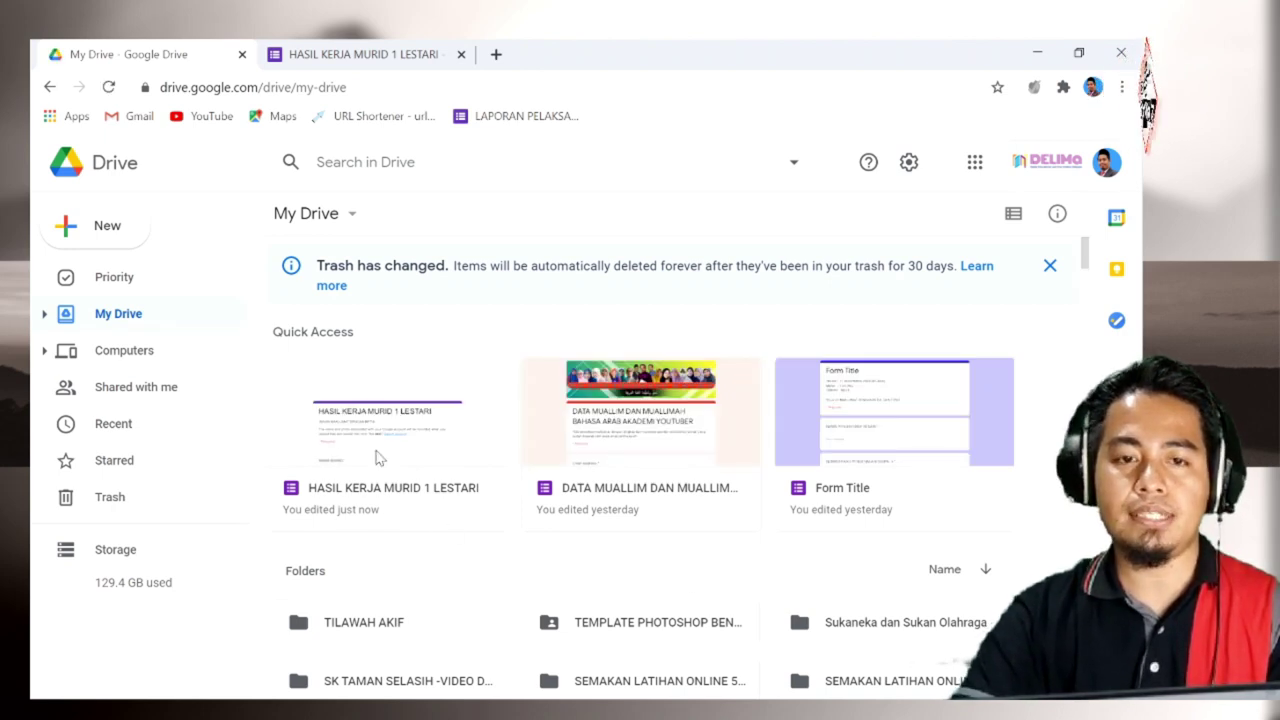
left_click(393, 58)
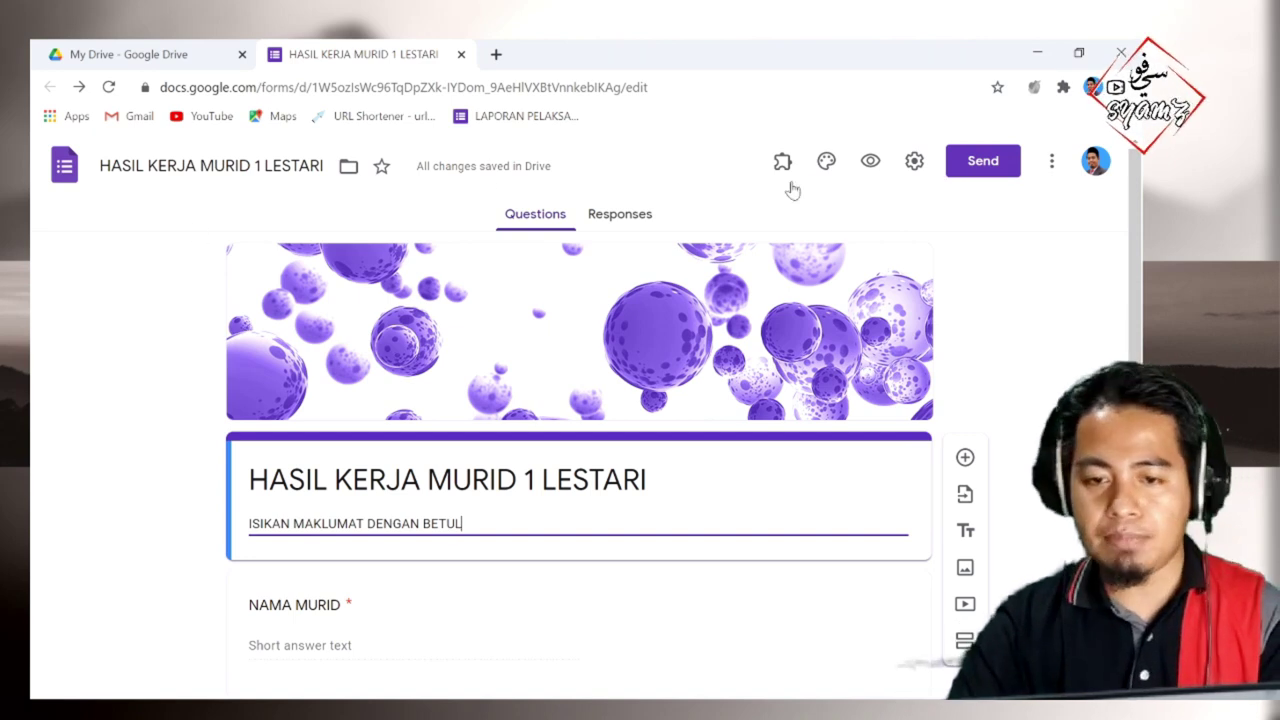
left_click(985, 163)
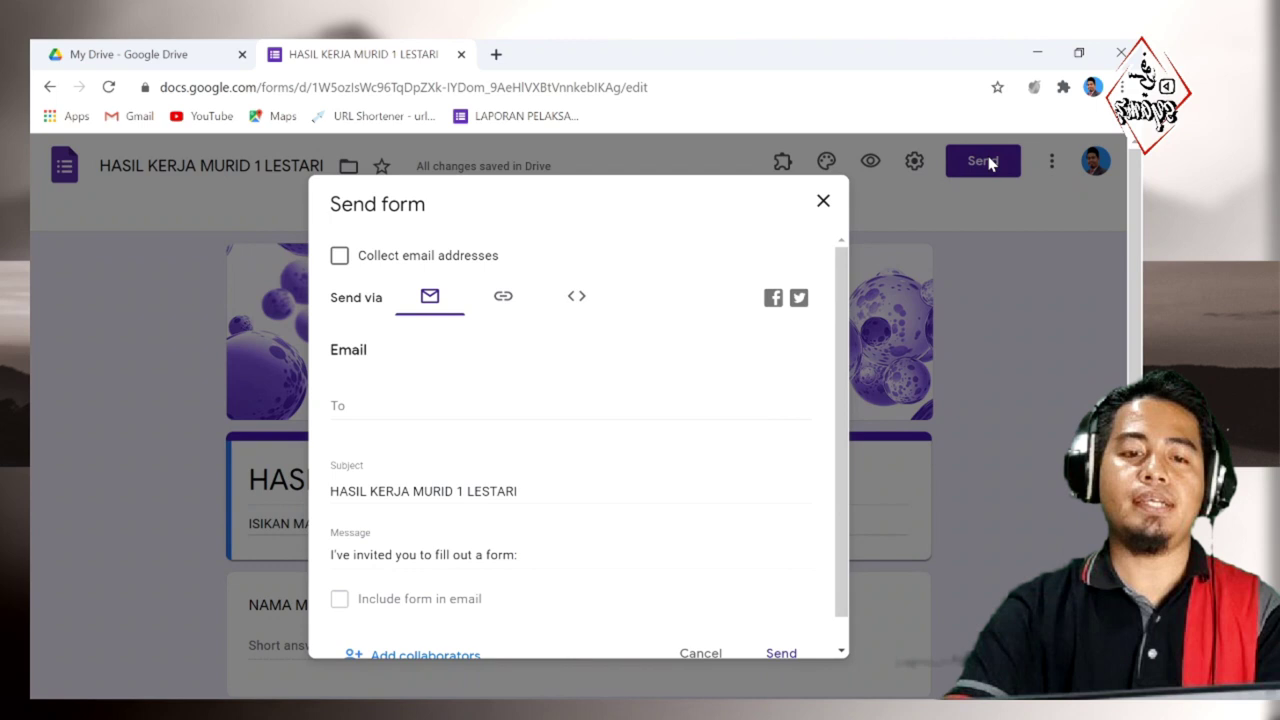
left_click(506, 302)
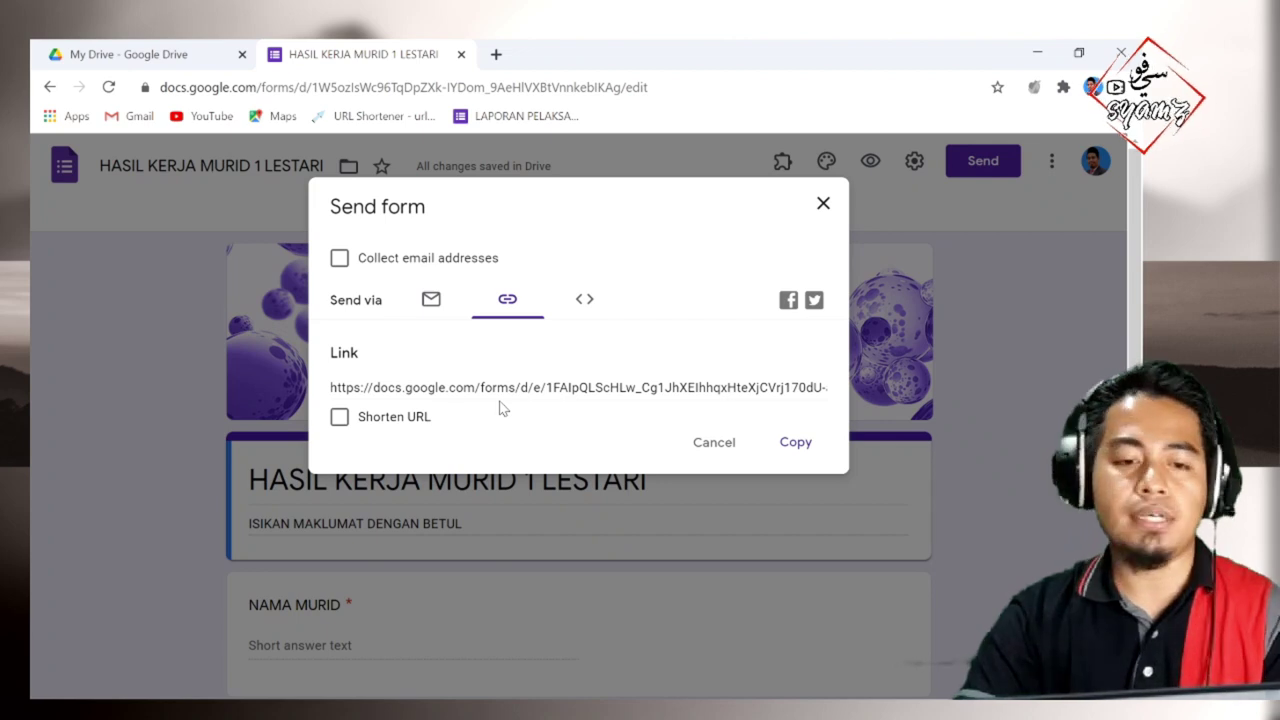
left_click(339, 417)
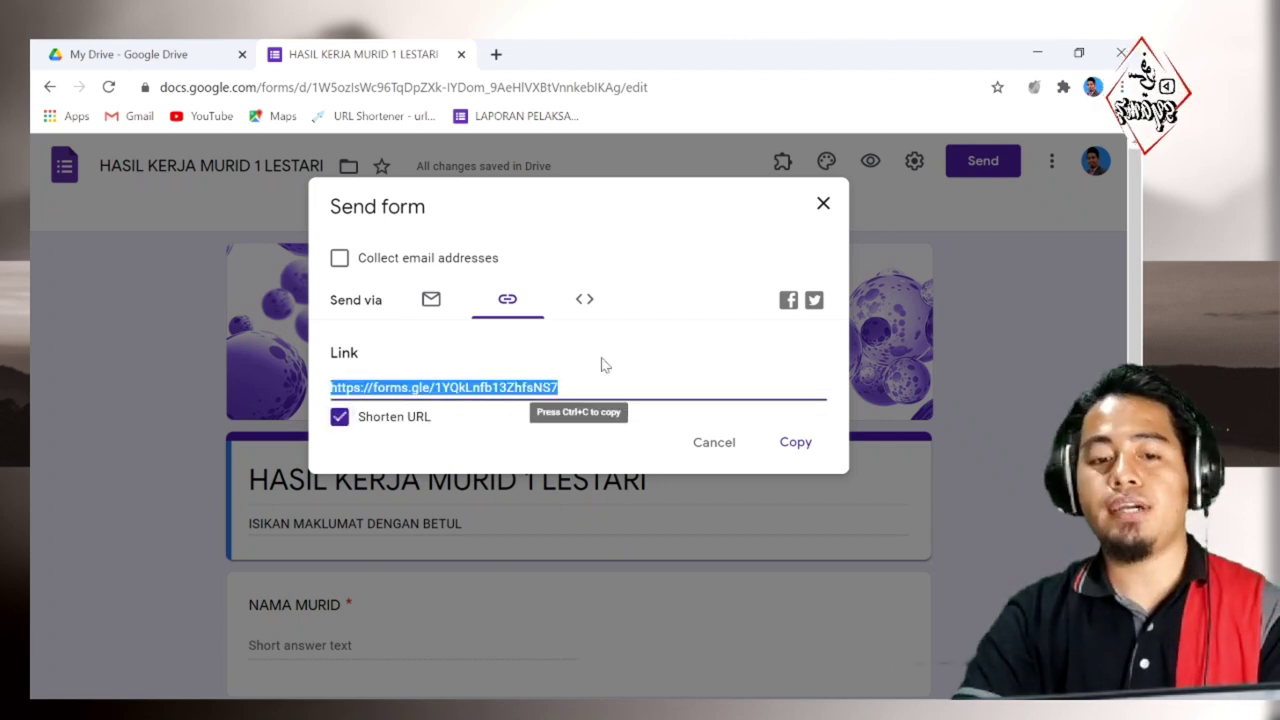
left_click(803, 443)
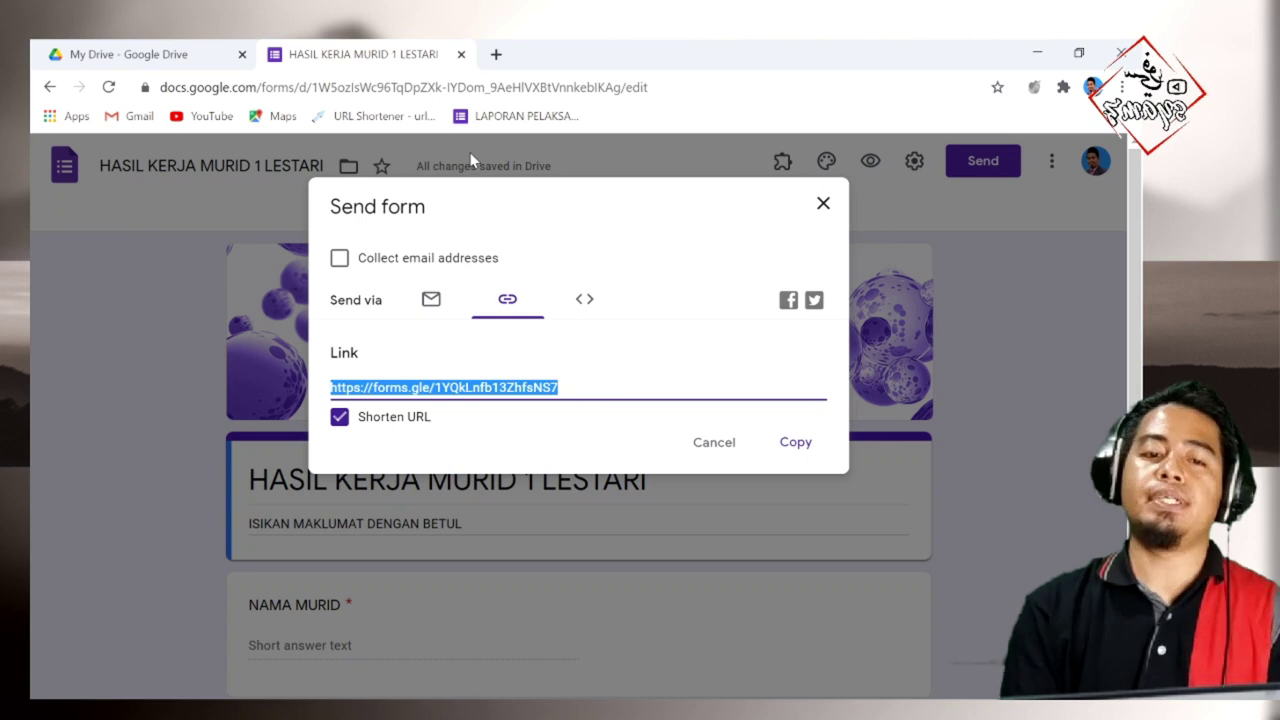
Open the copied short link in a new browser tab
left_click(496, 54)
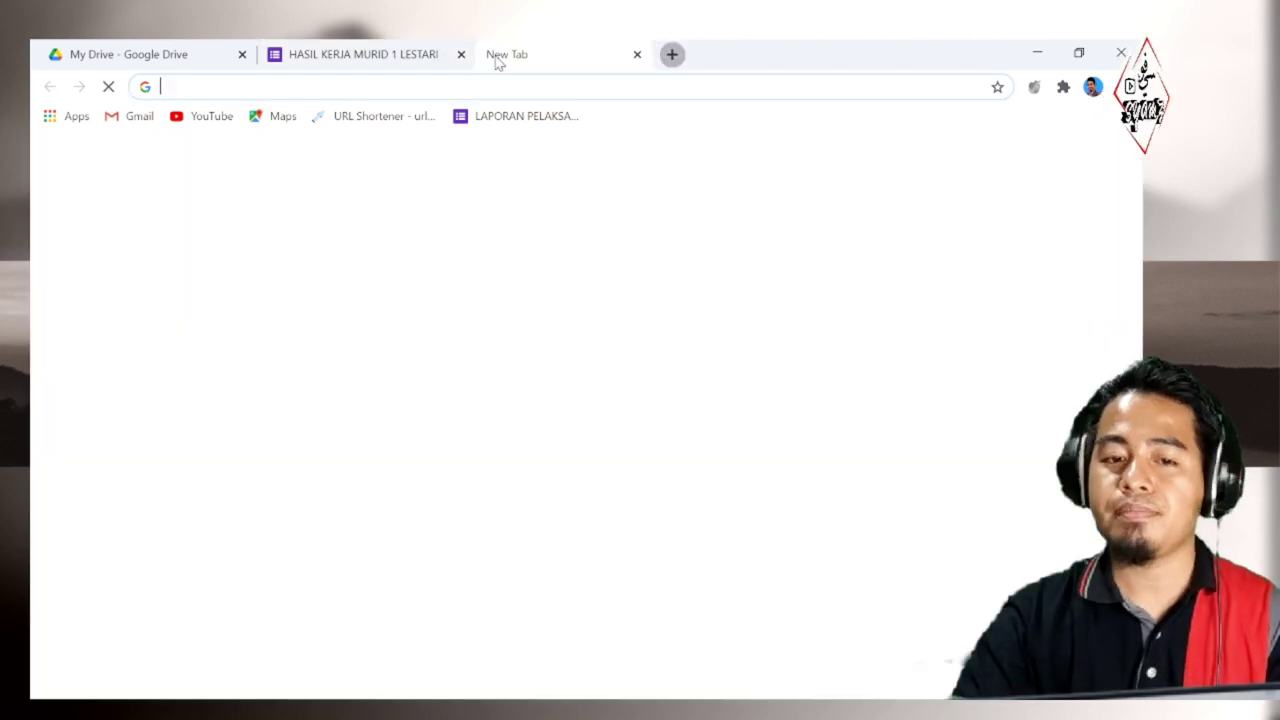
left_click(533, 85)
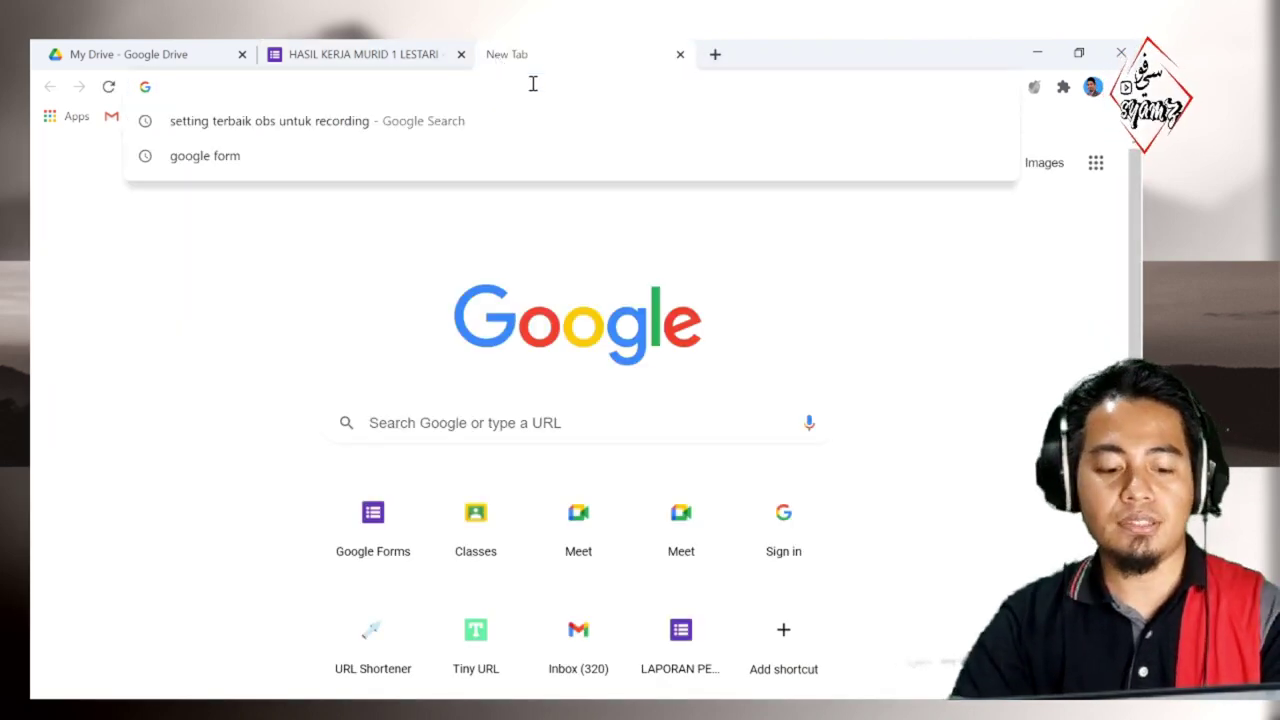
key("ctrl+v")
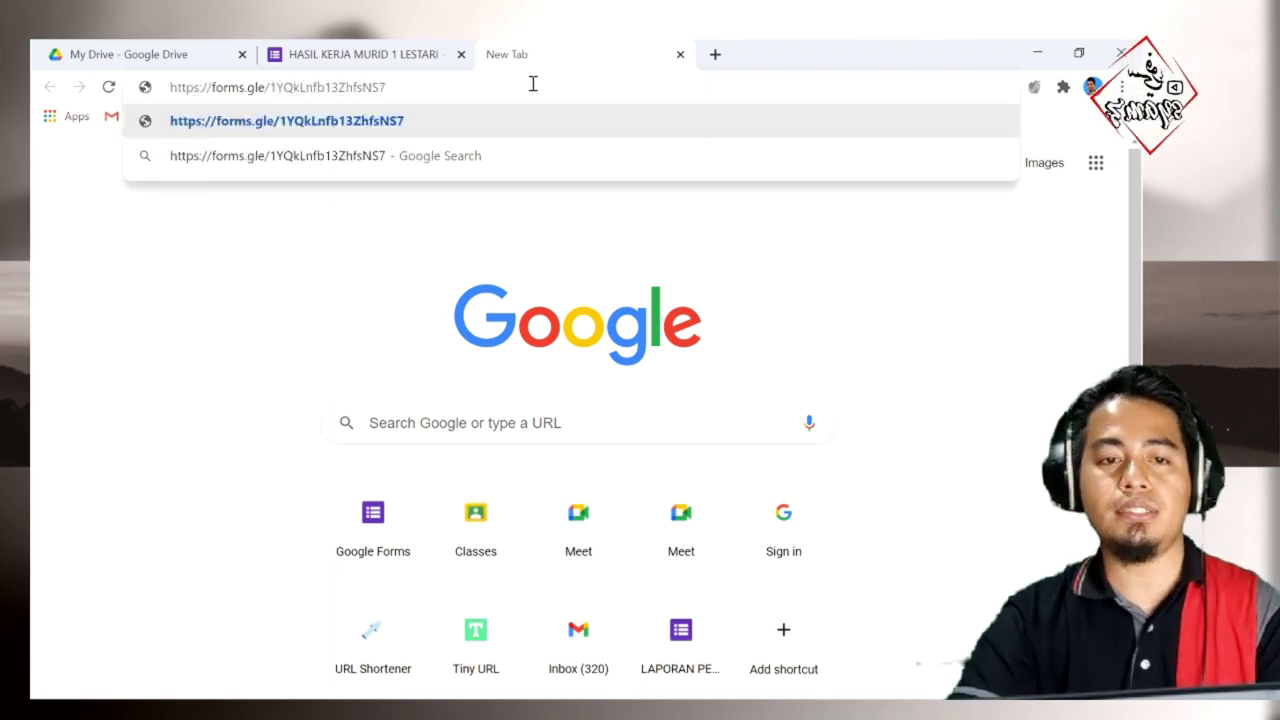
key("Return")
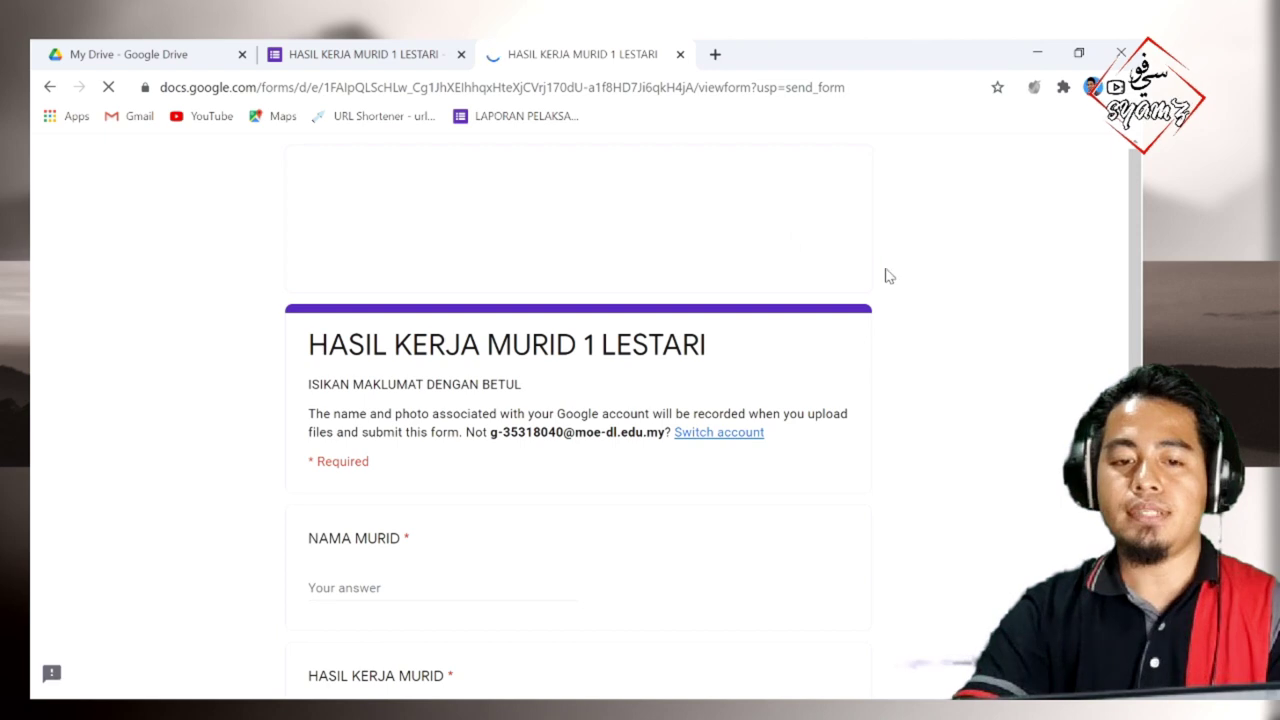
scroll(995, 317, "down", 1)
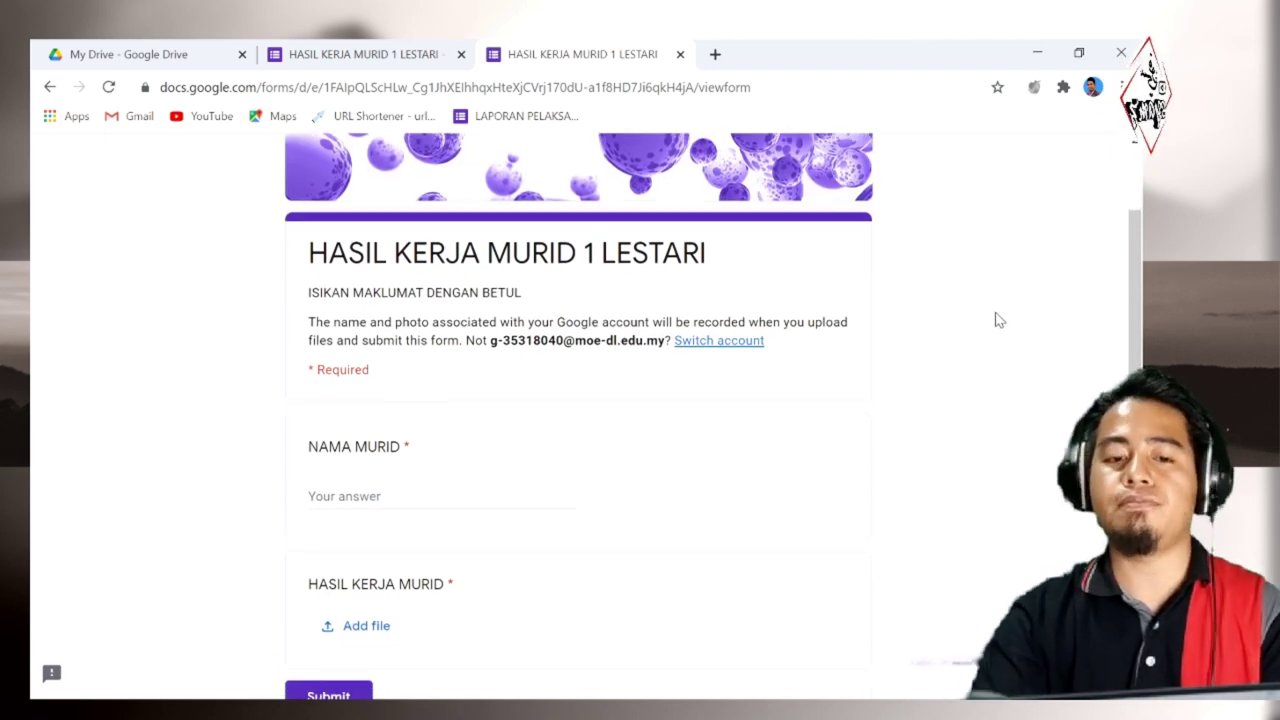
Enter a student name, upload a photo for HASIL KERJA MURID, and submit the response
left_click(429, 499)
type("ABU")
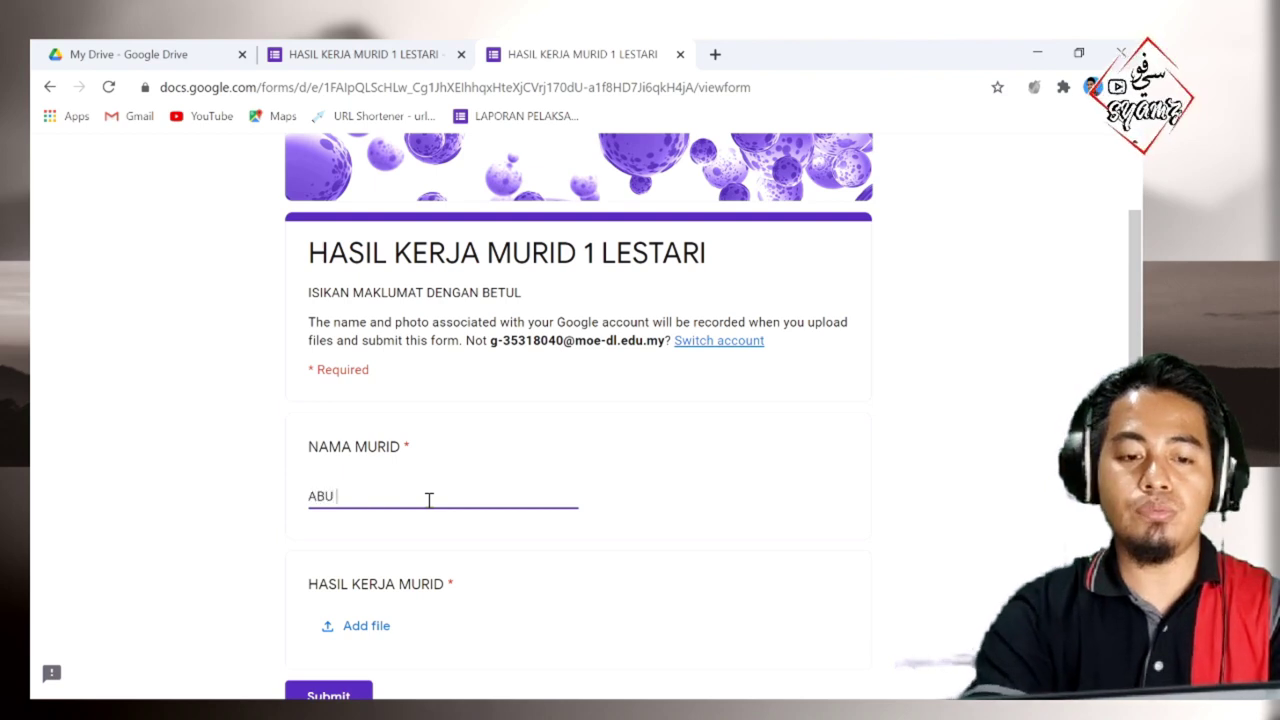
type(" BIN AHMAD")
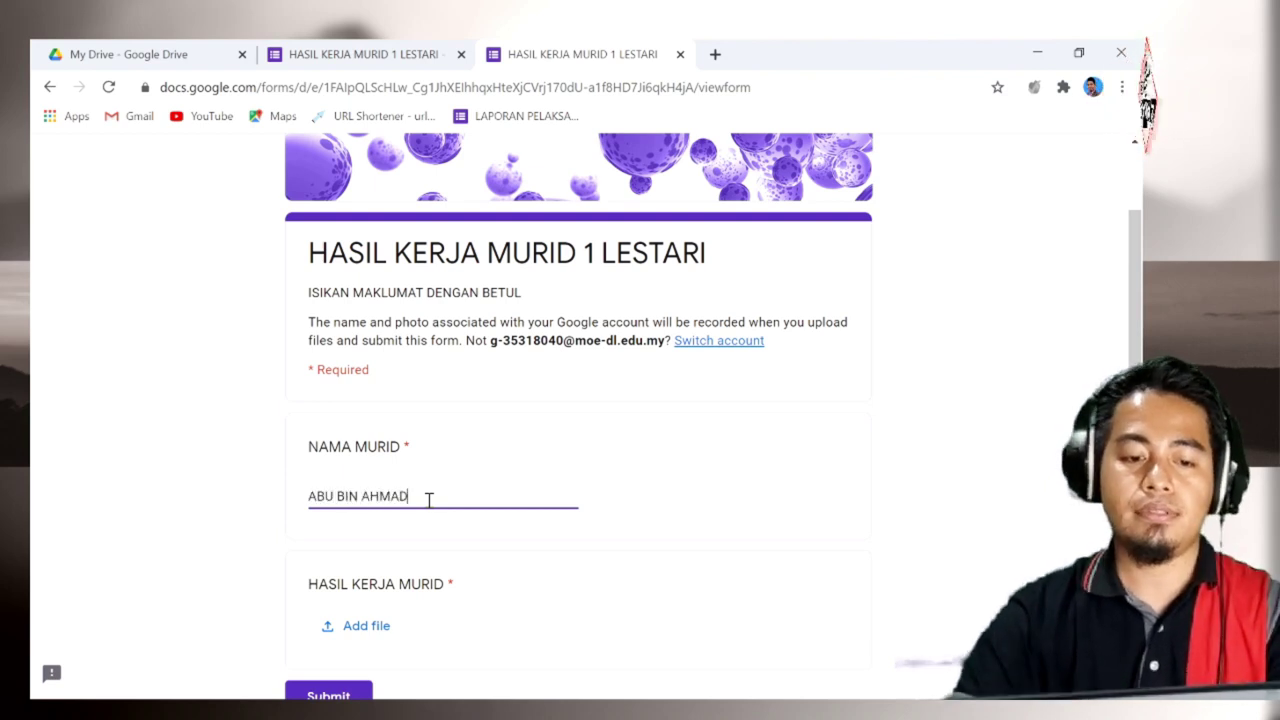
scroll(389, 569, "down", 2)
left_click(380, 480)
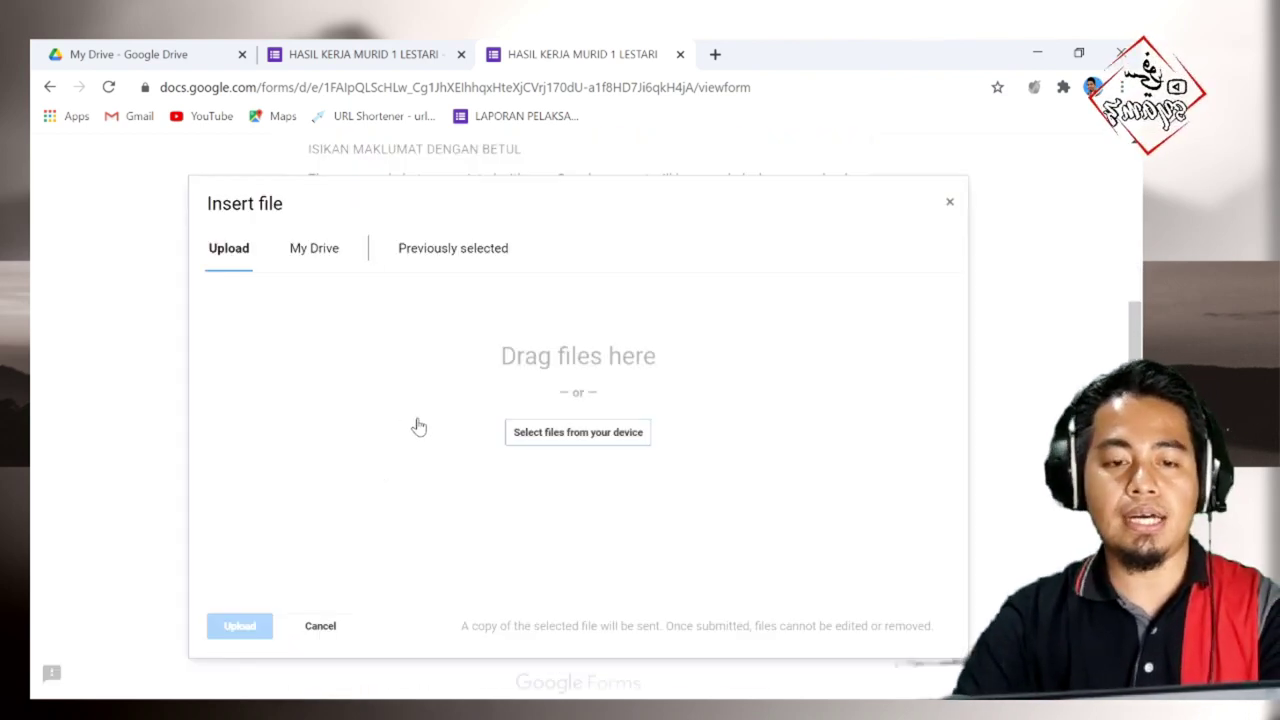
left_click(582, 434)
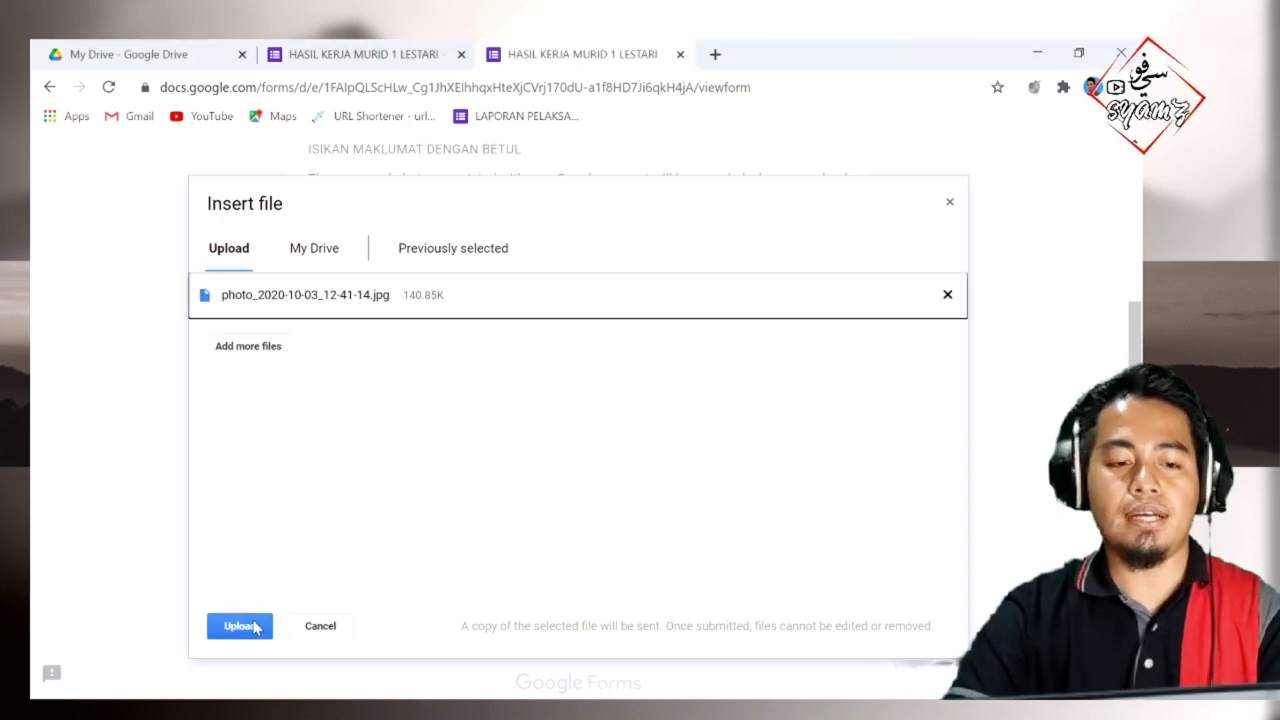
left_click(240, 626)
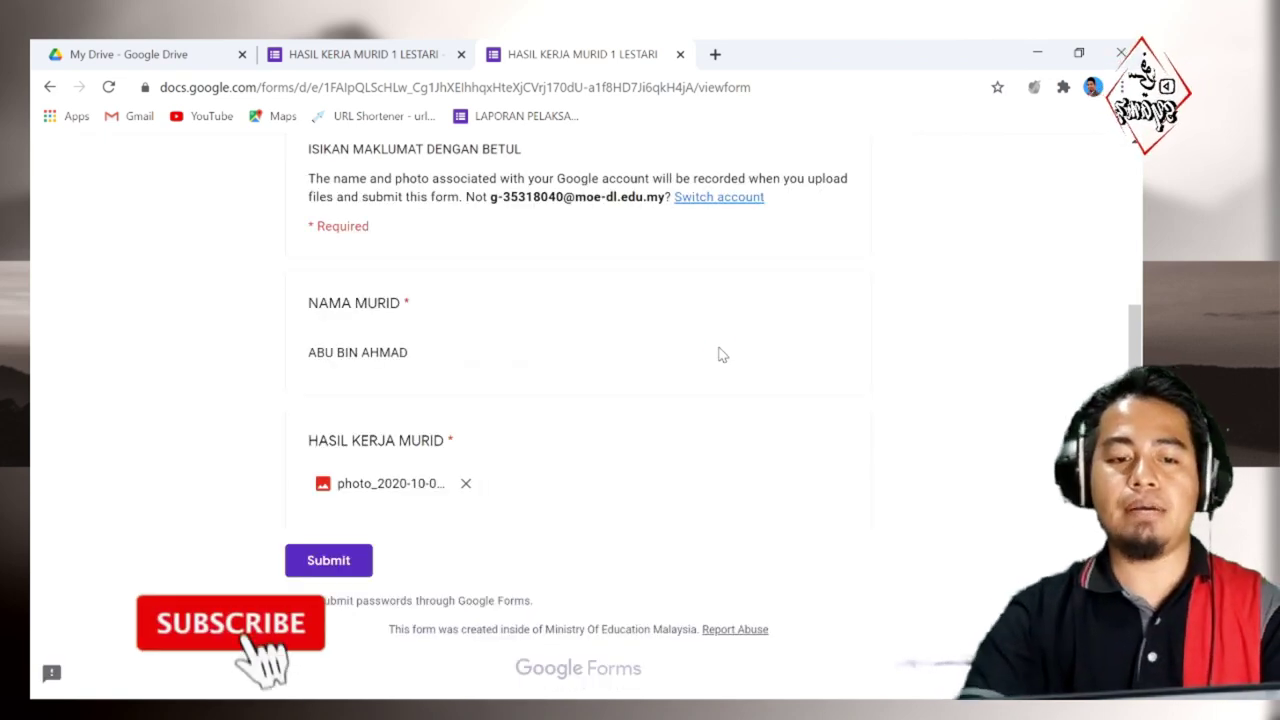
left_click(335, 562)
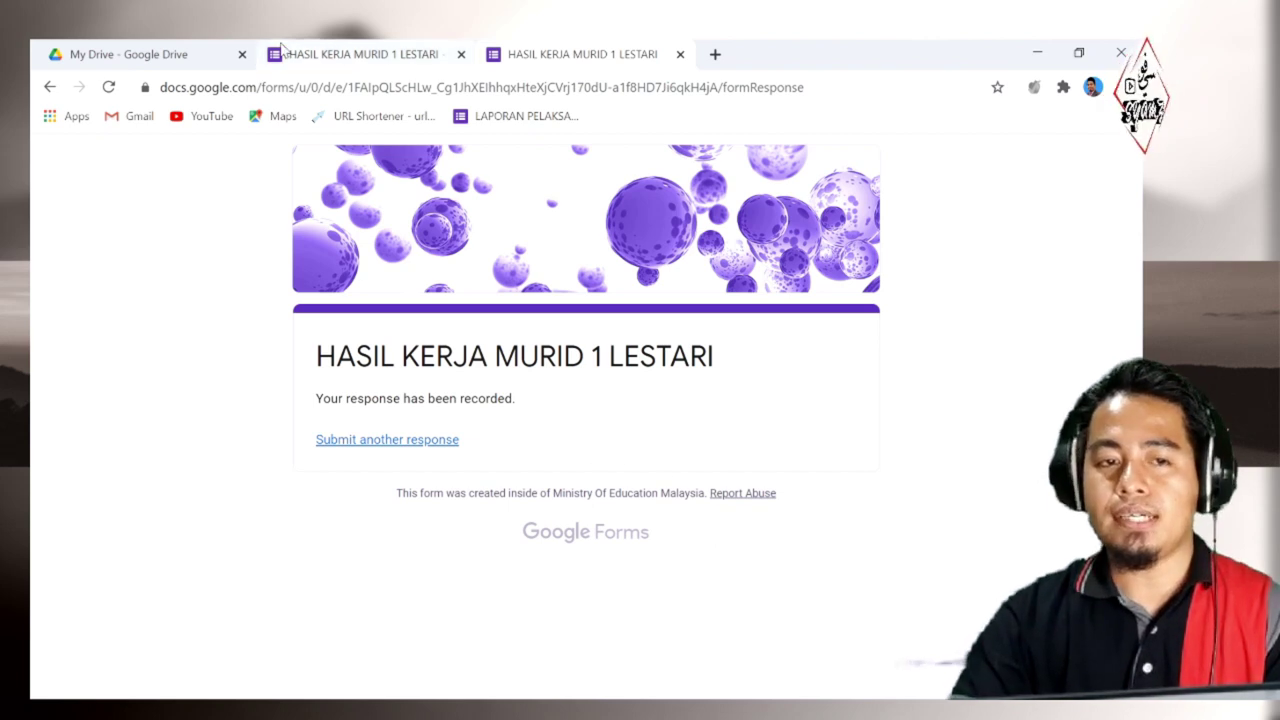
left_click(355, 50)
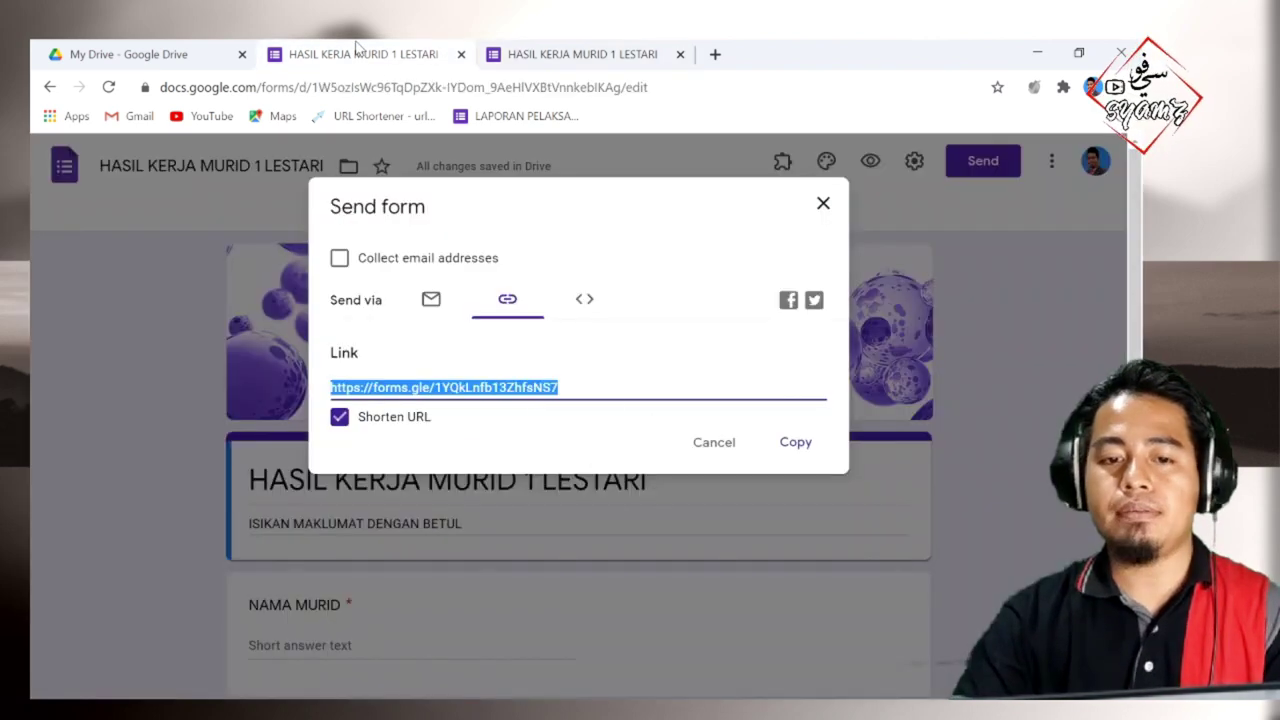
Close the sharing options, the form editor tab and the response confirmation page
left_click(829, 210)
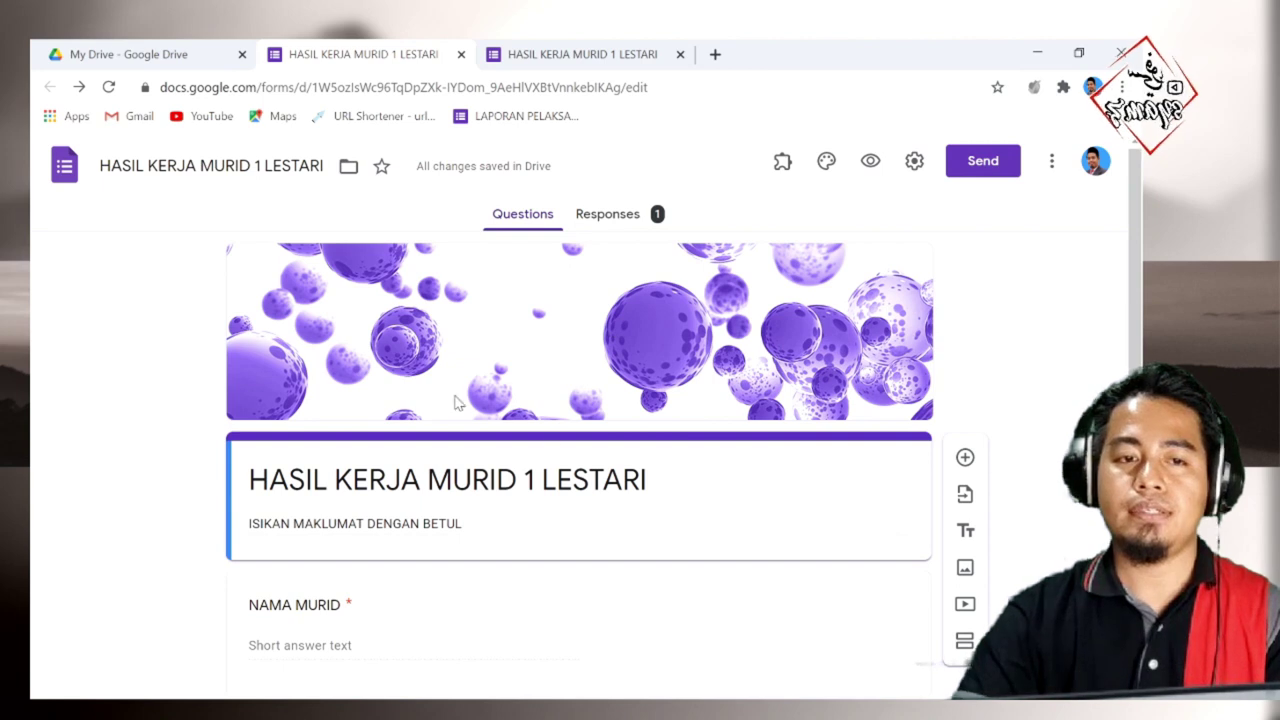
left_click(461, 55)
left_click(461, 55)
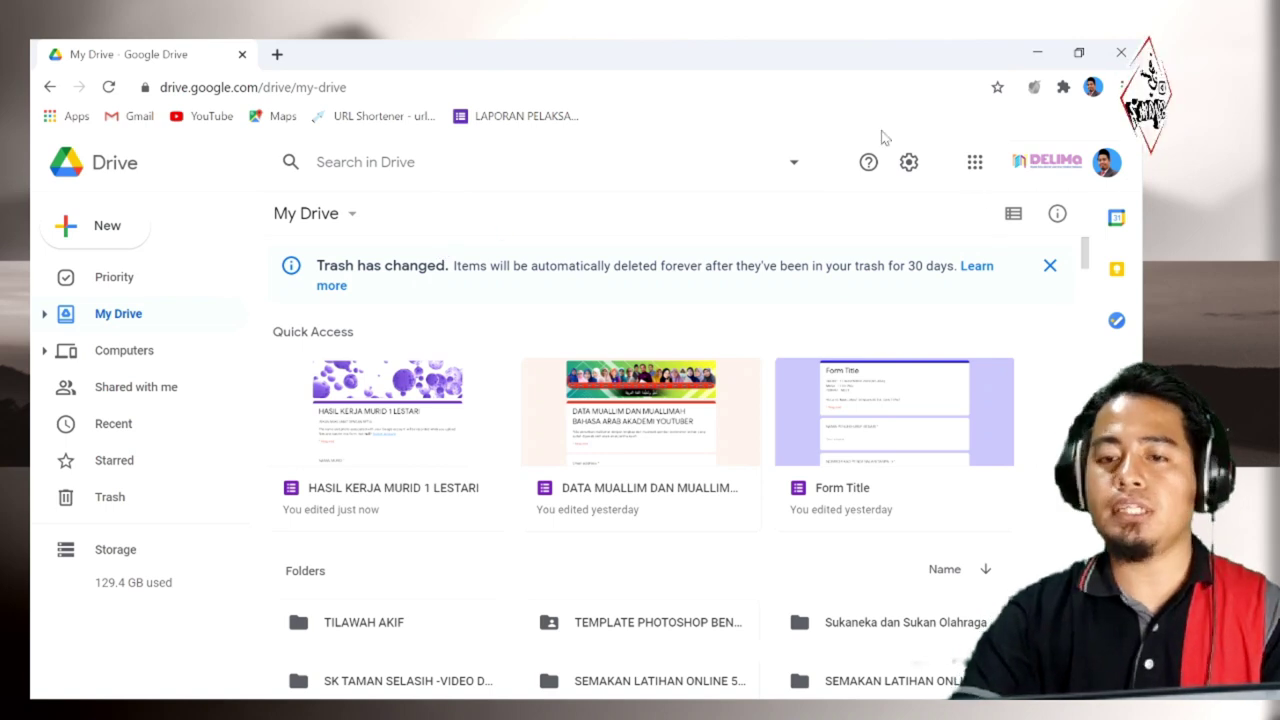
Go to Google Drive to confirm the uploaded photo, then reopen the HASIL KERJA MURID 1 LESTARI form
left_click(975, 165)
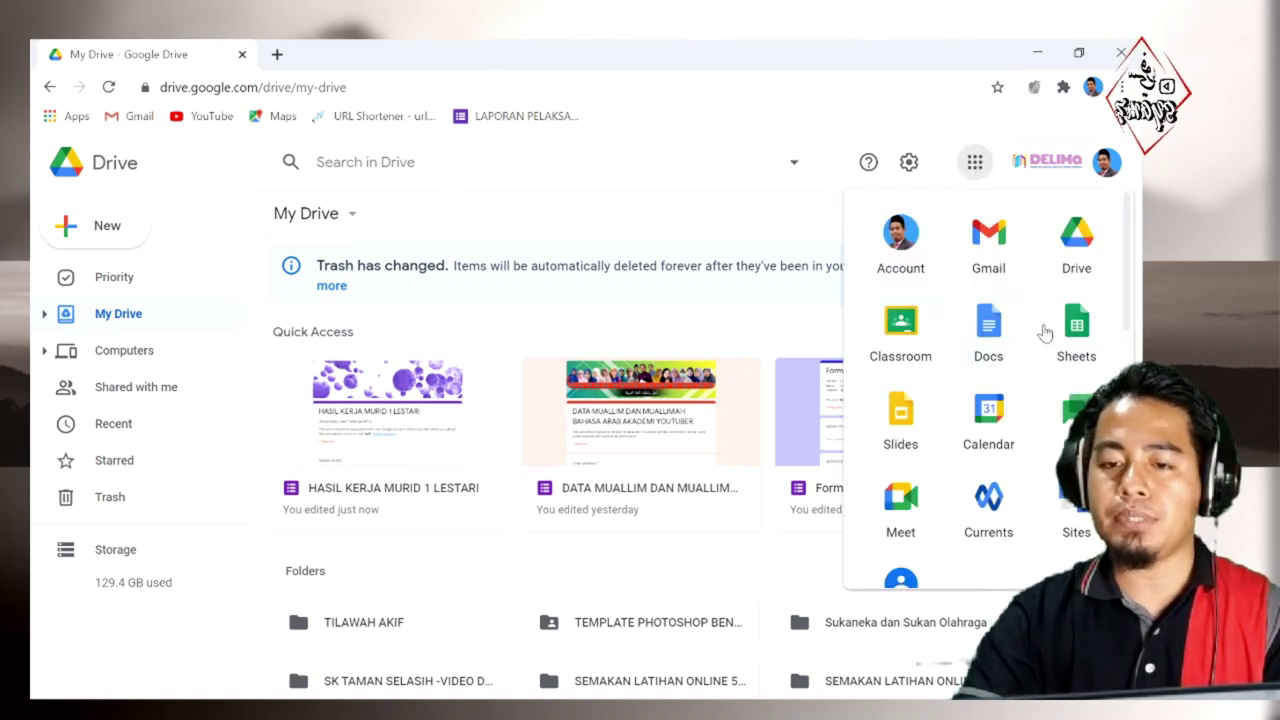
left_click(1060, 265)
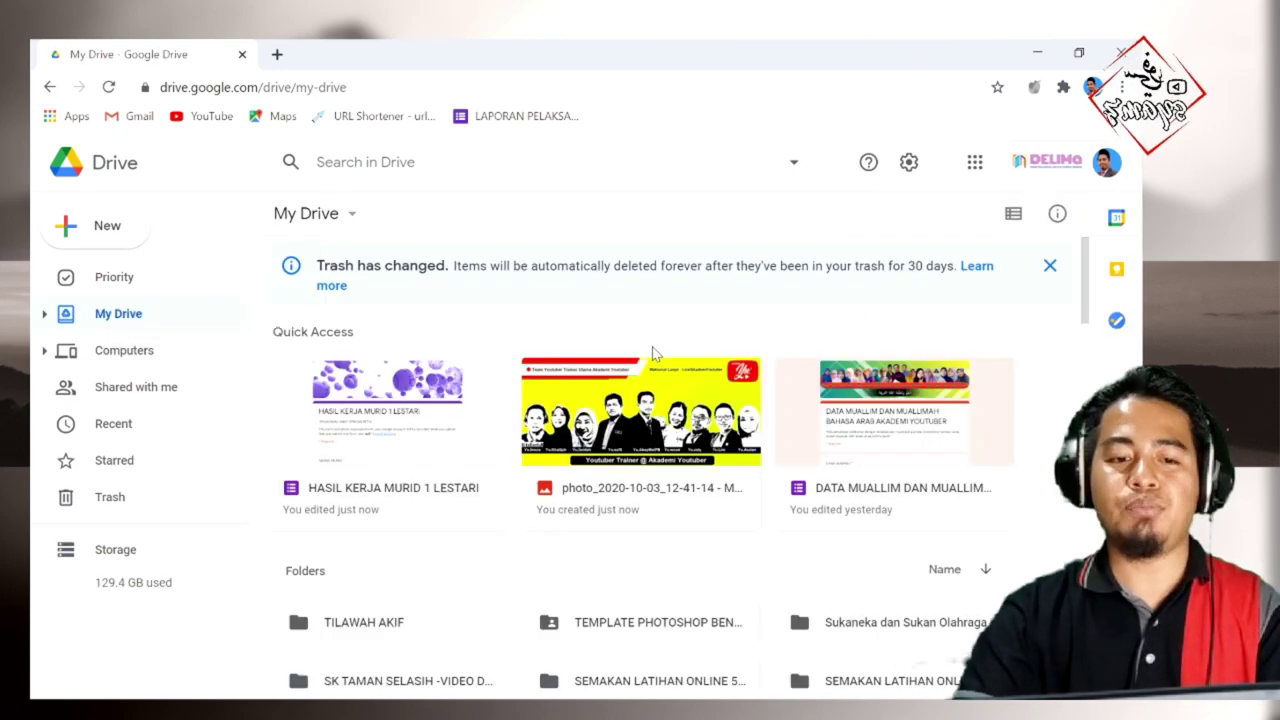
left_click(379, 447)
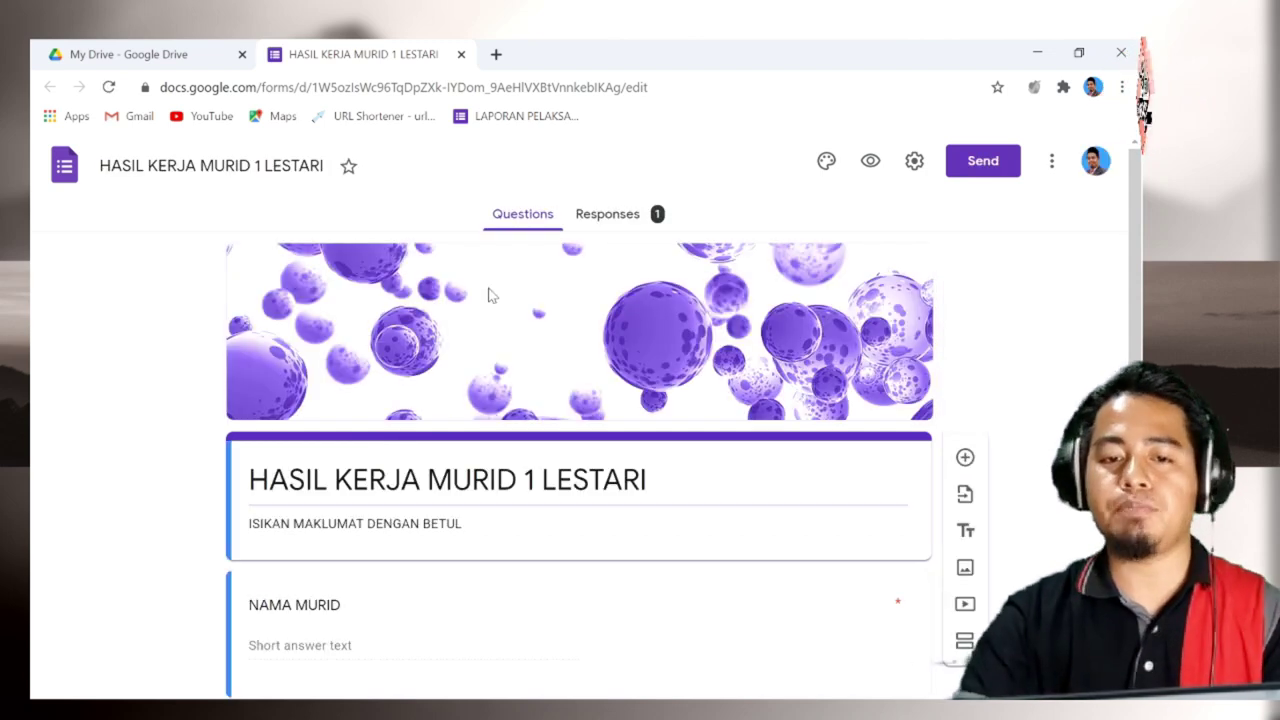
Review the one test response and preview its uploaded photo file before returning to the summary
left_click(608, 218)
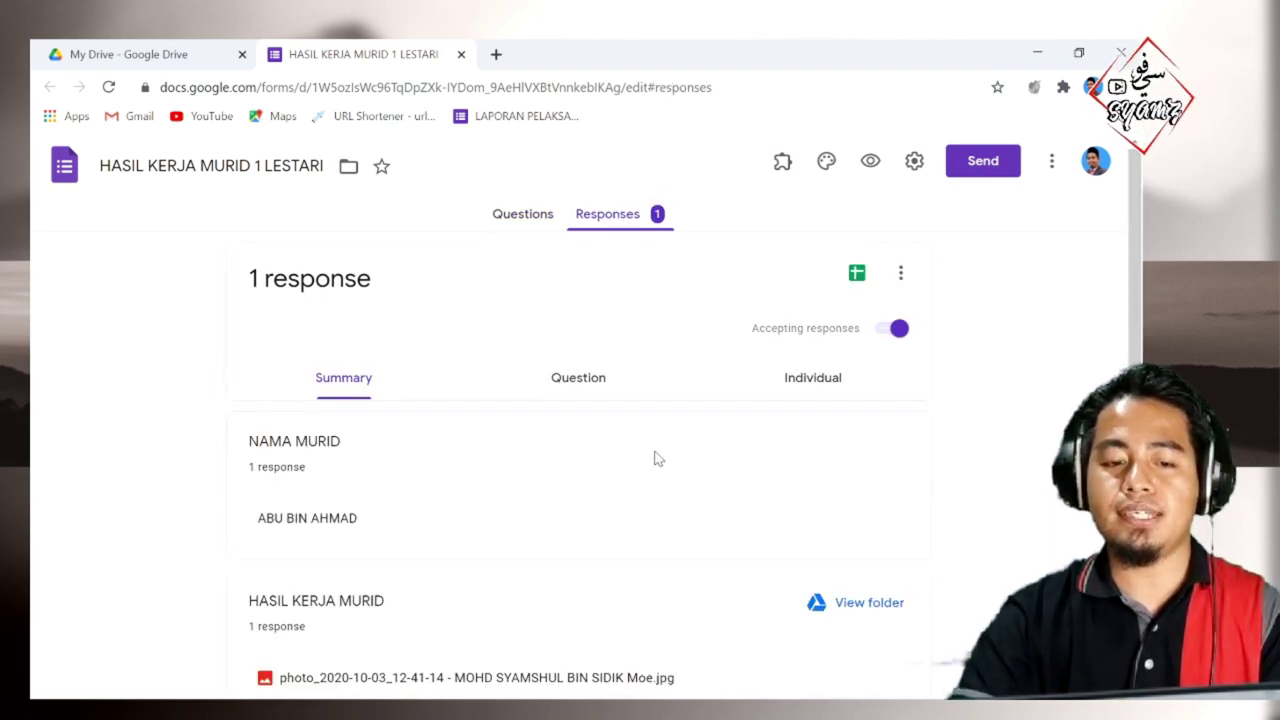
scroll(700, 470, "down", 1)
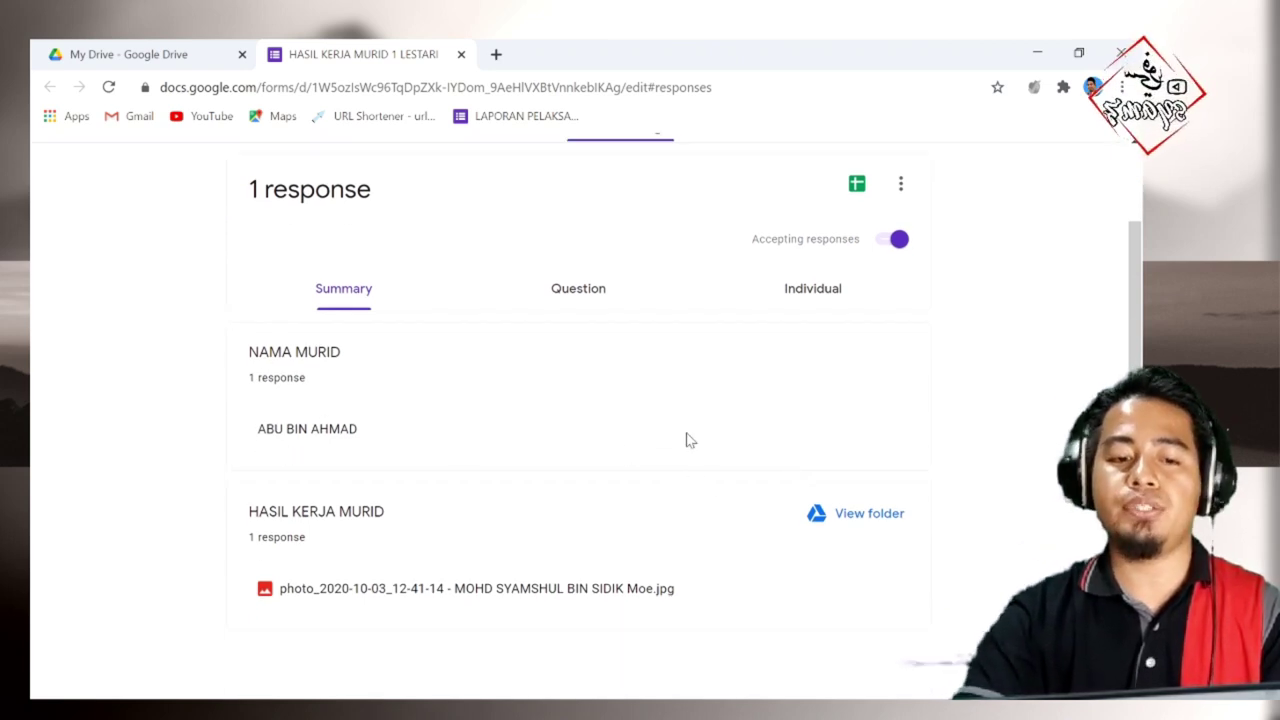
left_click(428, 594)
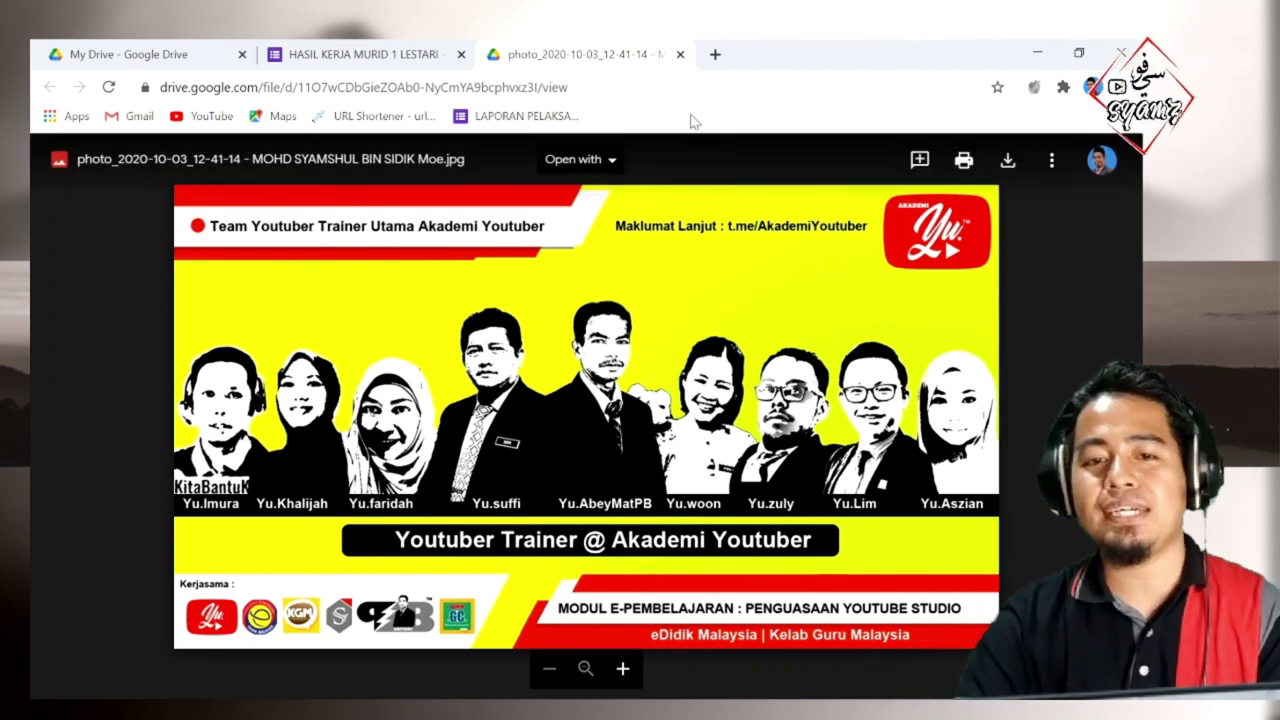
left_click(680, 55)
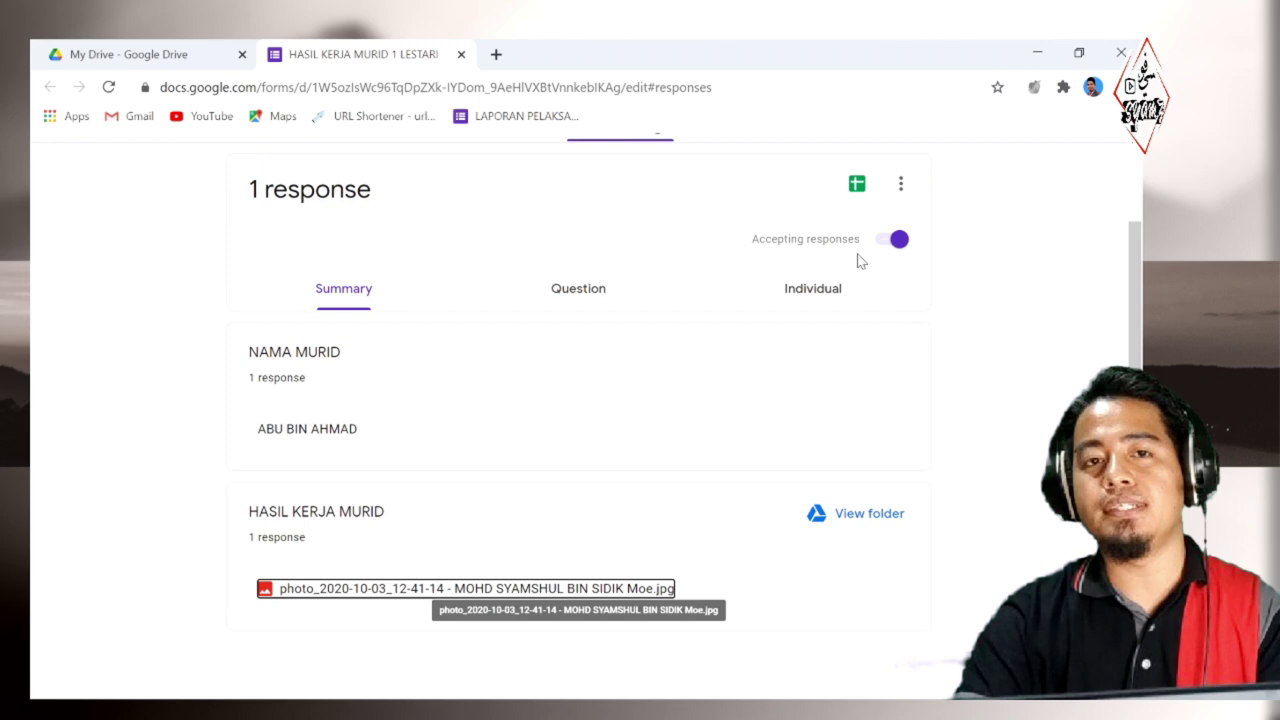
scroll(993, 336, "up", 2)
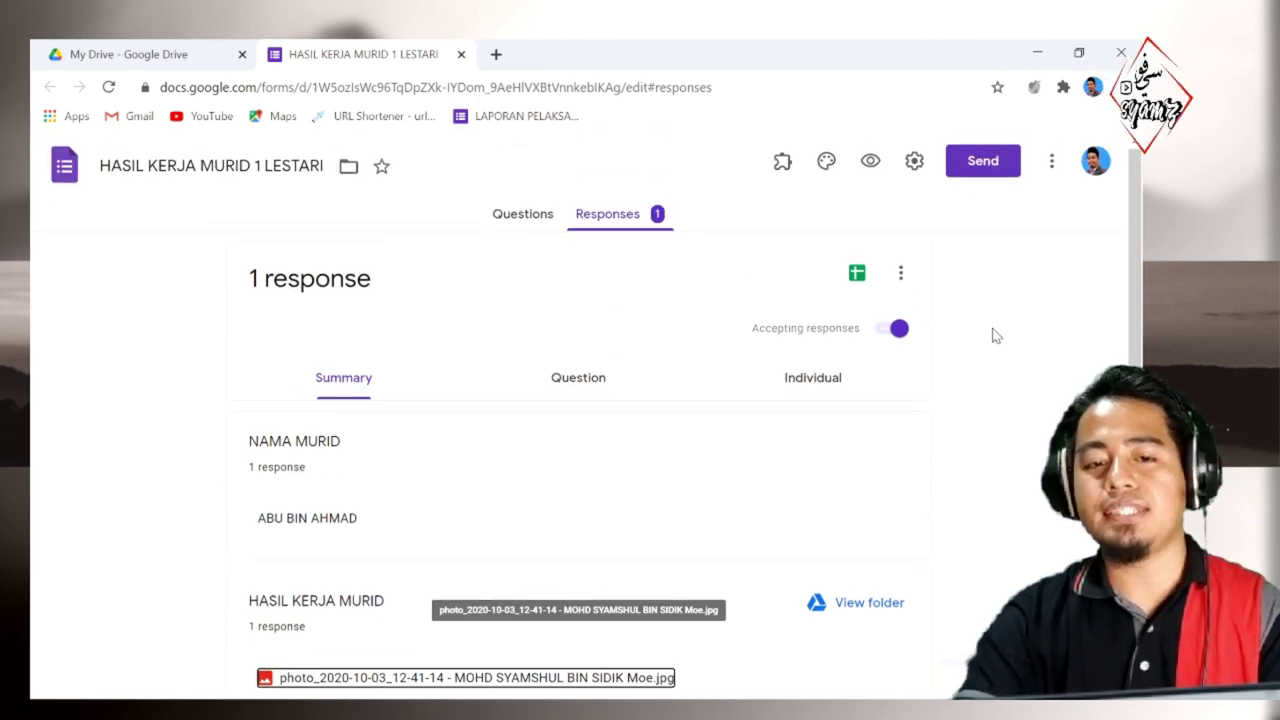